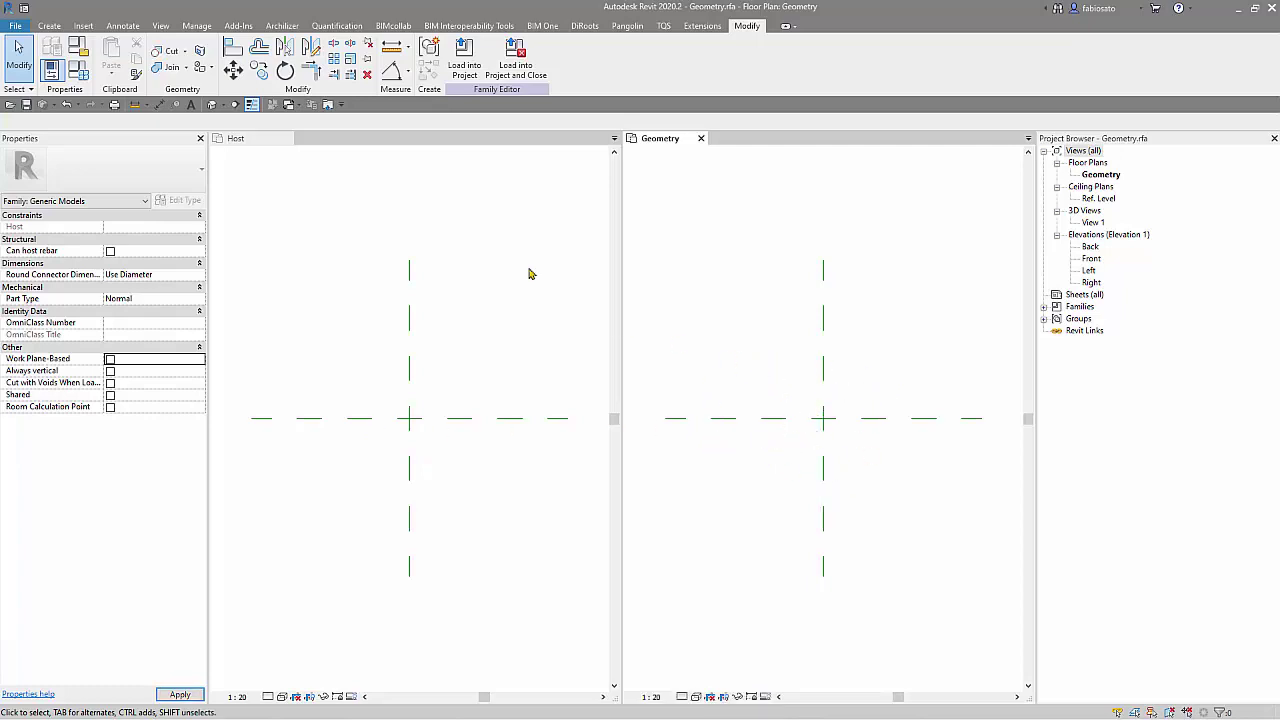
# Sketch a five-sided polygon centred on the reference-plane intersection and extrude it 500 deep
pyautogui.click(49, 25)
pyautogui.click(113, 55)
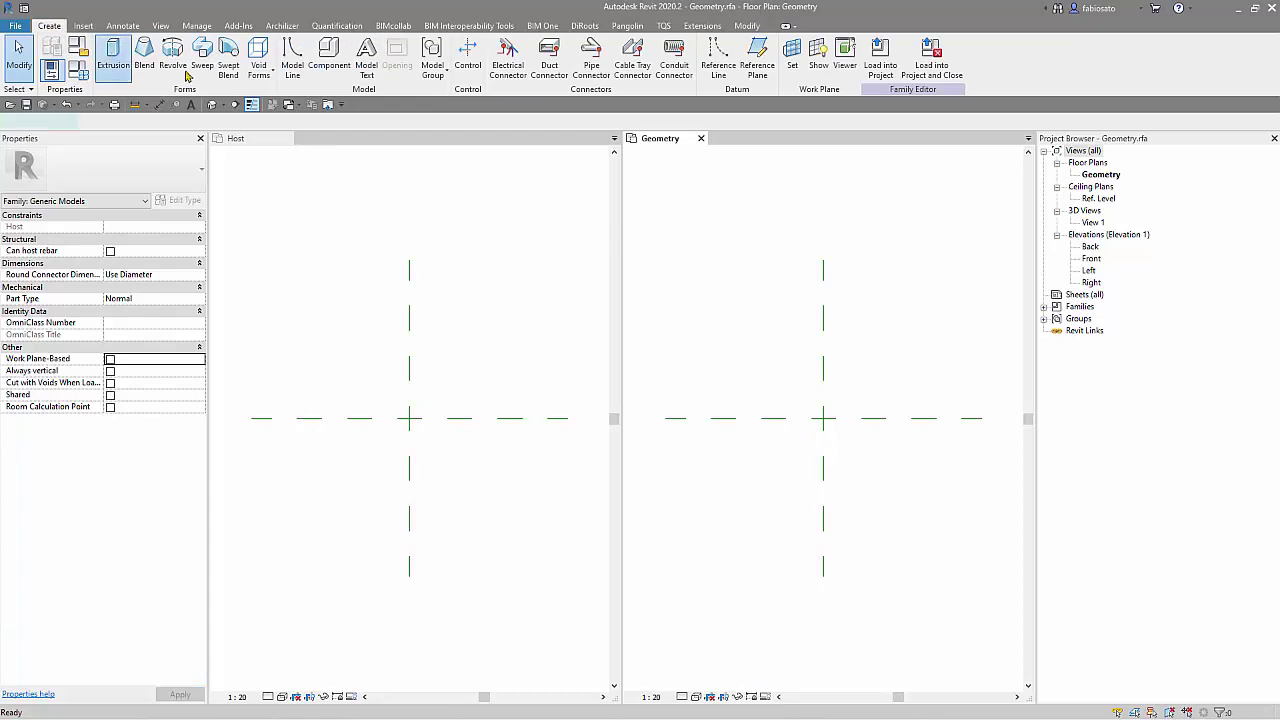
pyautogui.click(514, 45)
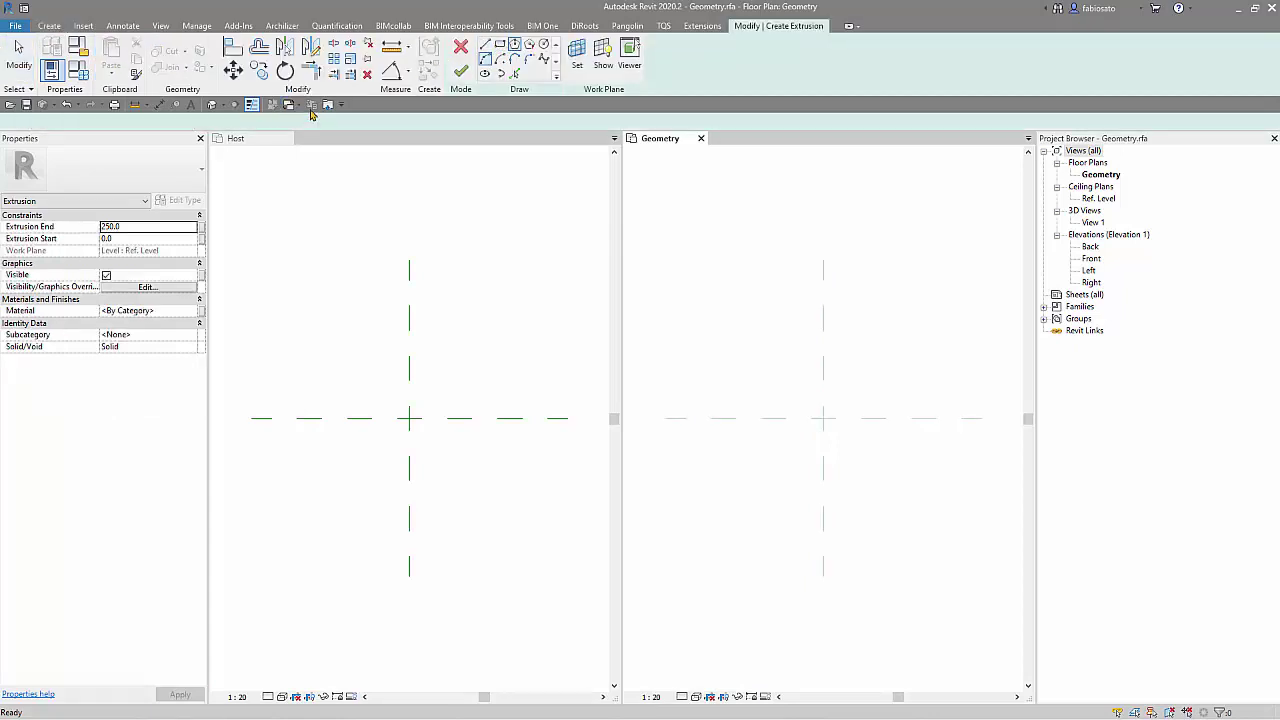
pyautogui.click(823, 418)
pyautogui.click(823, 466)
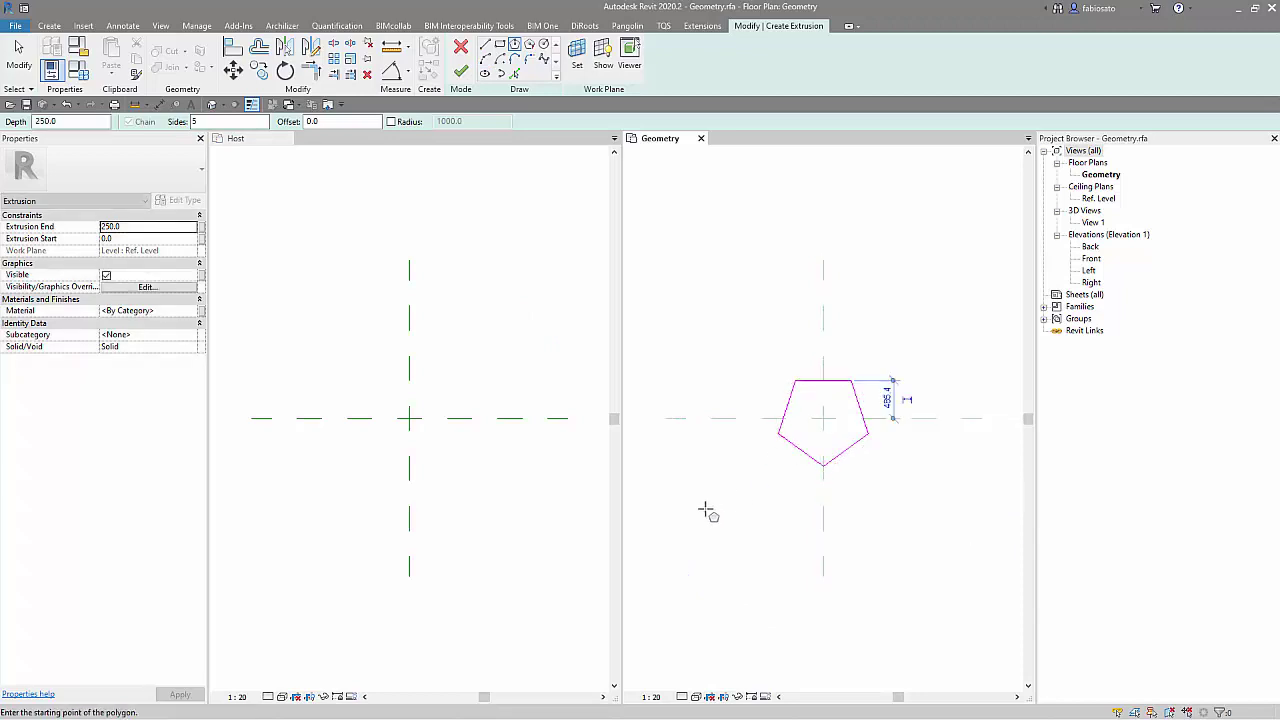
pyautogui.doubleClick(164, 229)
pyautogui.write('500')
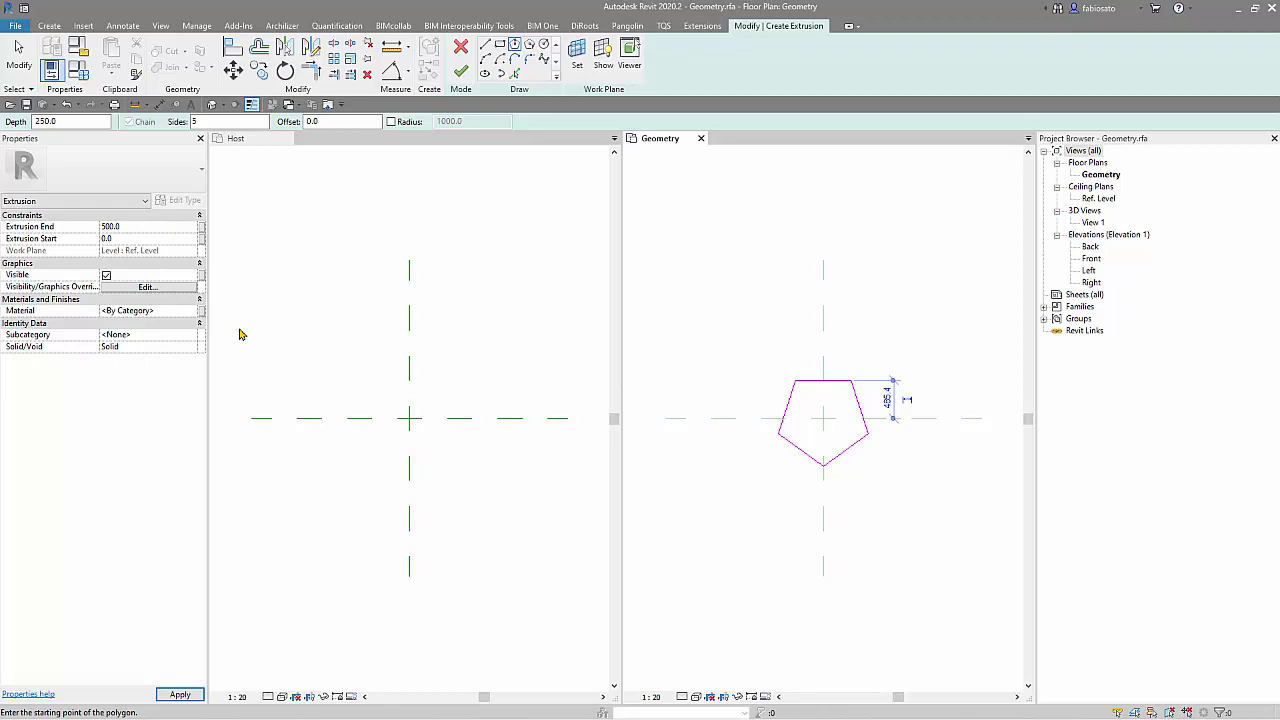
pyautogui.click(461, 71)
pyautogui.click(737, 309)
# Make the pentagonal prism Work Plane-Based from its 3D View 1, then return to the Host floor plan
pyautogui.doubleClick(1090, 222)
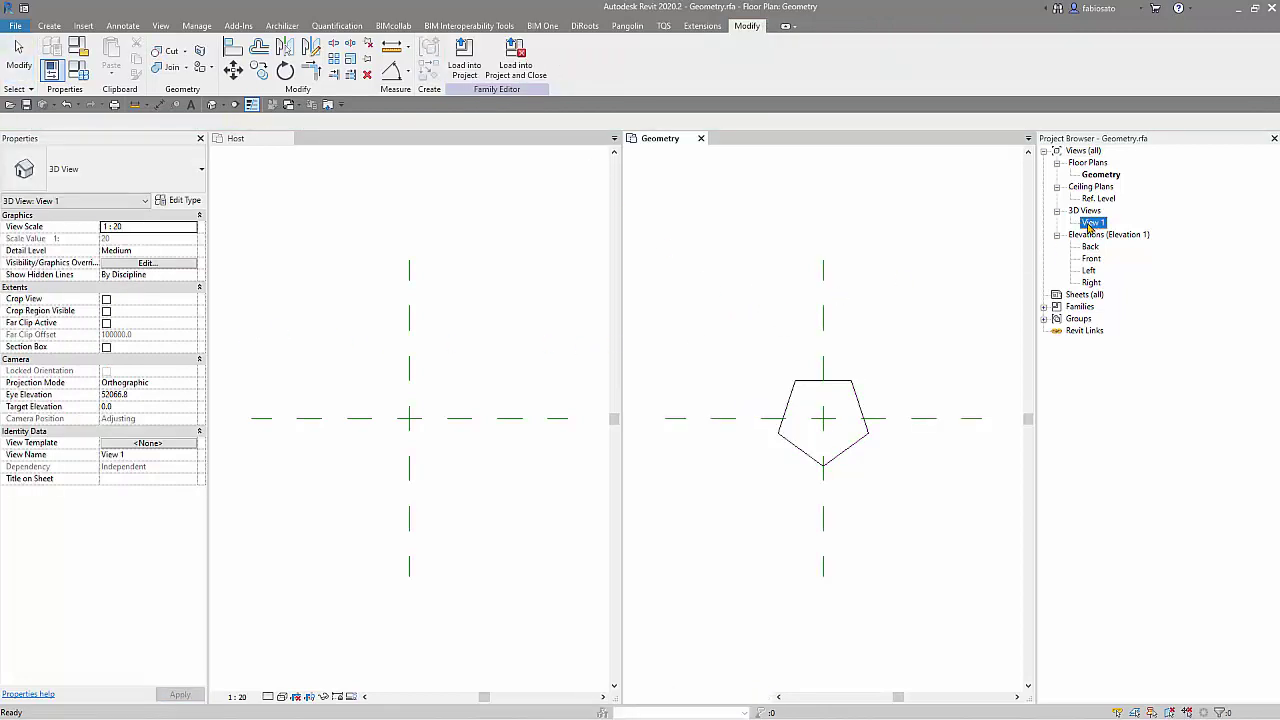
pyautogui.keyDown('shift'); pyautogui.moveTo(846, 500); pyautogui.dragTo(796, 578, button='middle'); pyautogui.keyUp('shift')
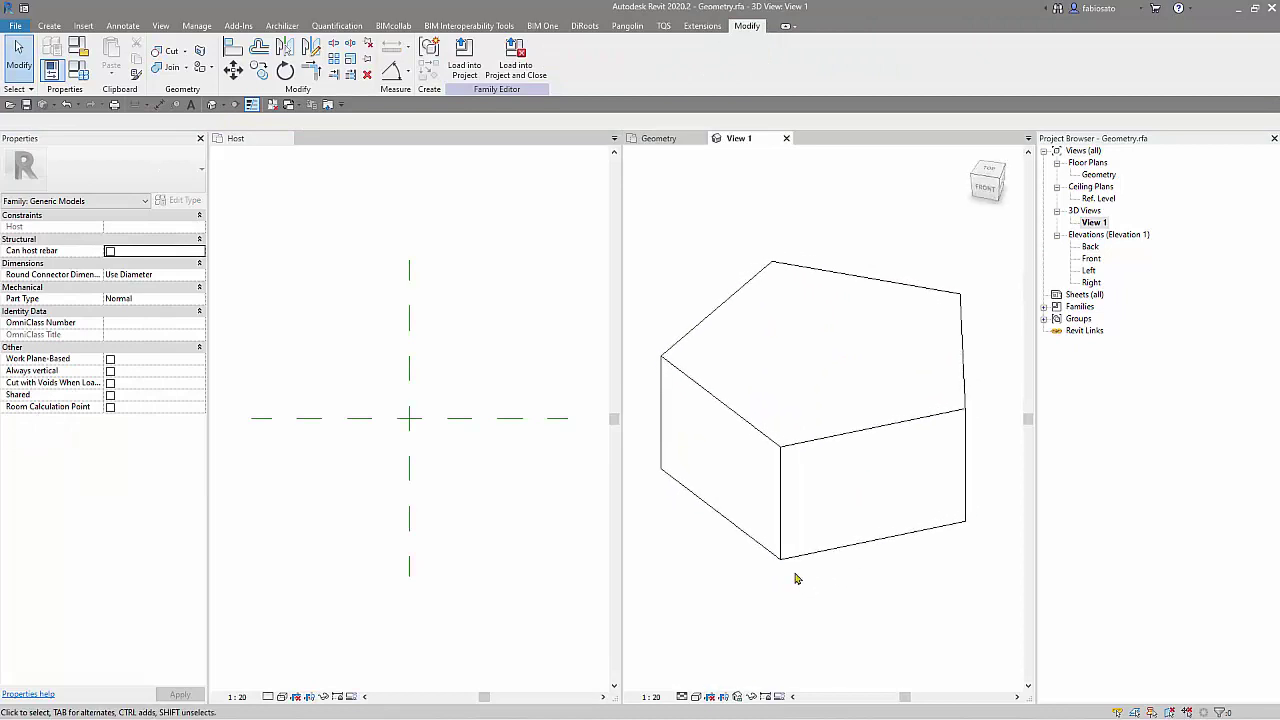
pyautogui.click(111, 360)
pyautogui.click(110, 360)
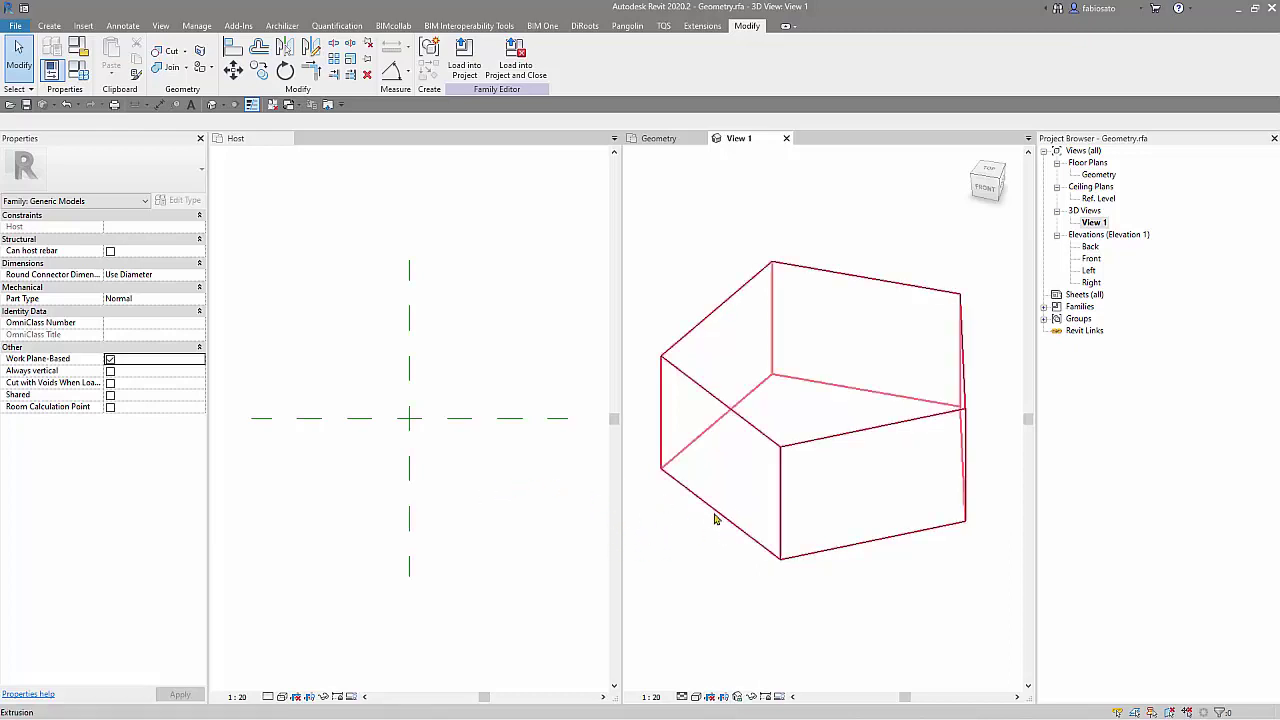
pyautogui.click(497, 528)
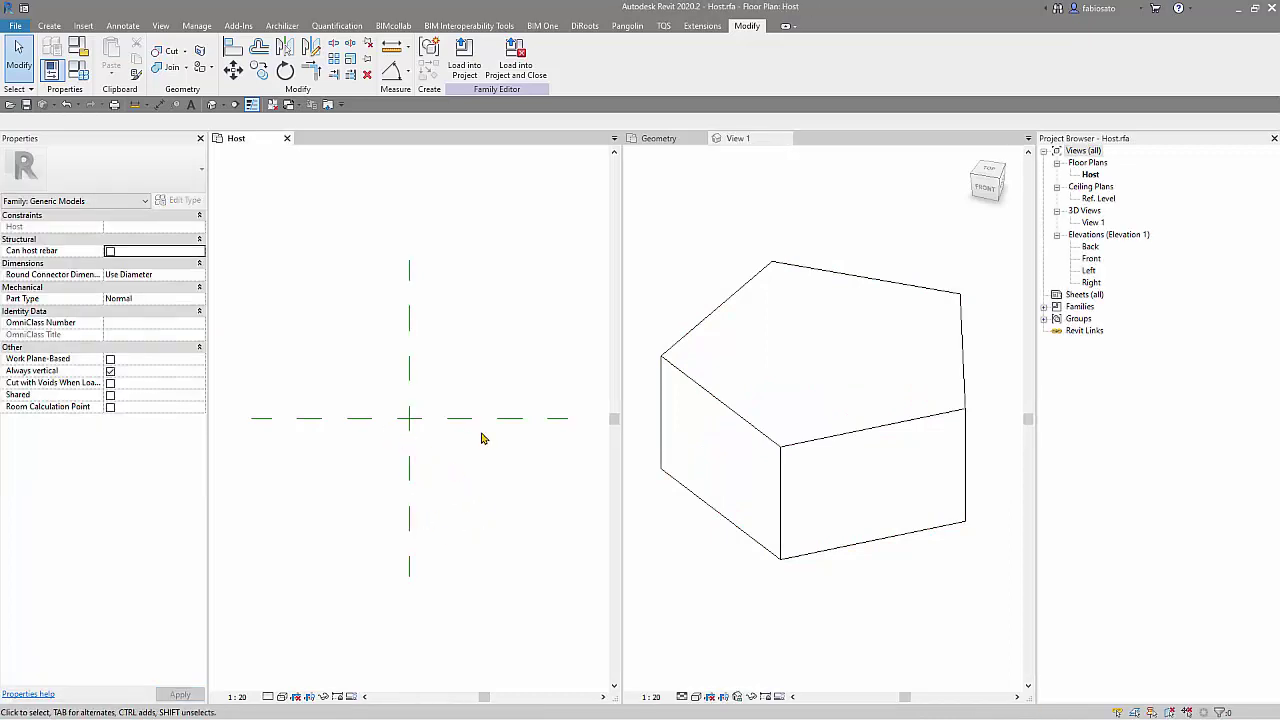
# In the Host Front elevation, draw a reference line from the plane intersection rising to the upper right
pyautogui.doubleClick(1089, 259)
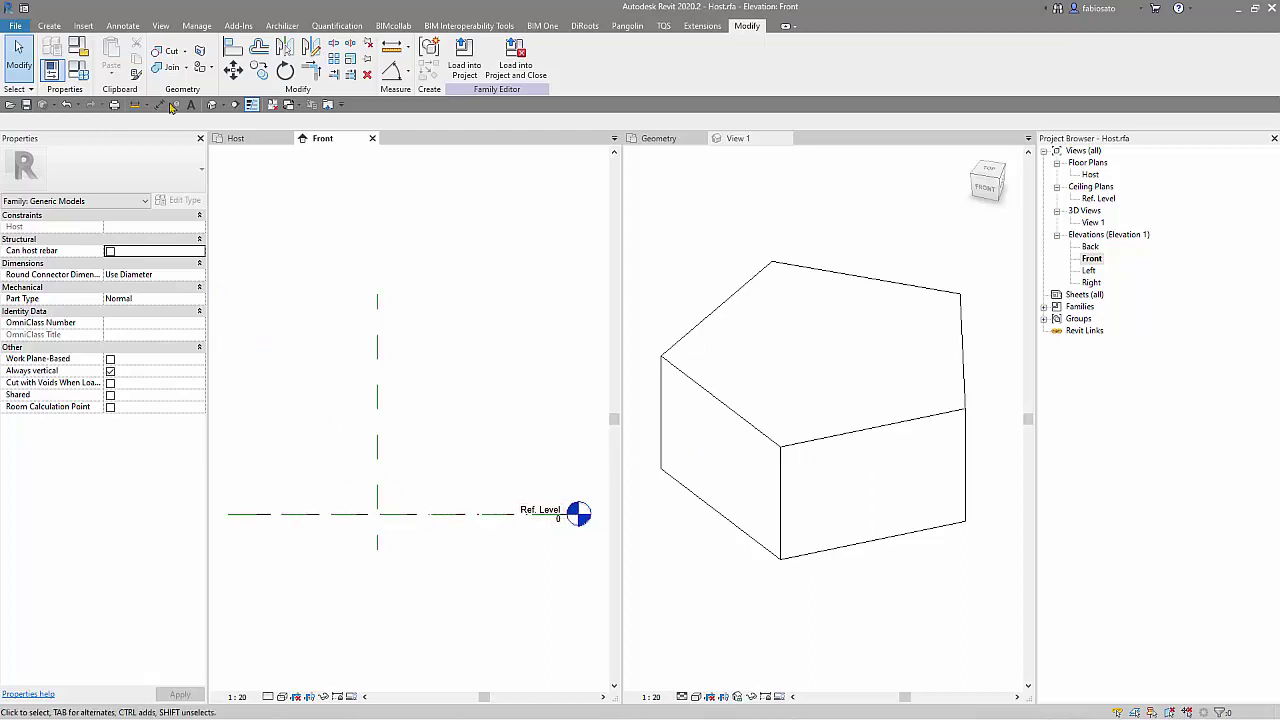
pyautogui.click(49, 25)
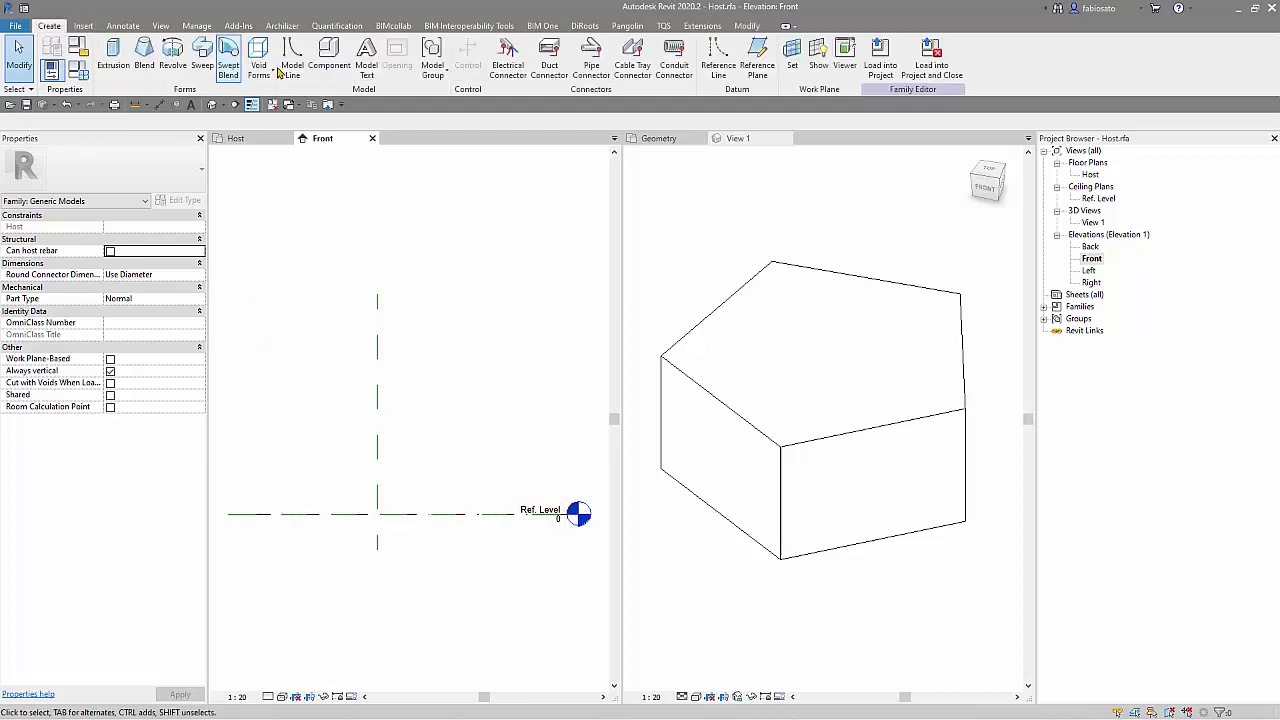
pyautogui.click(714, 70)
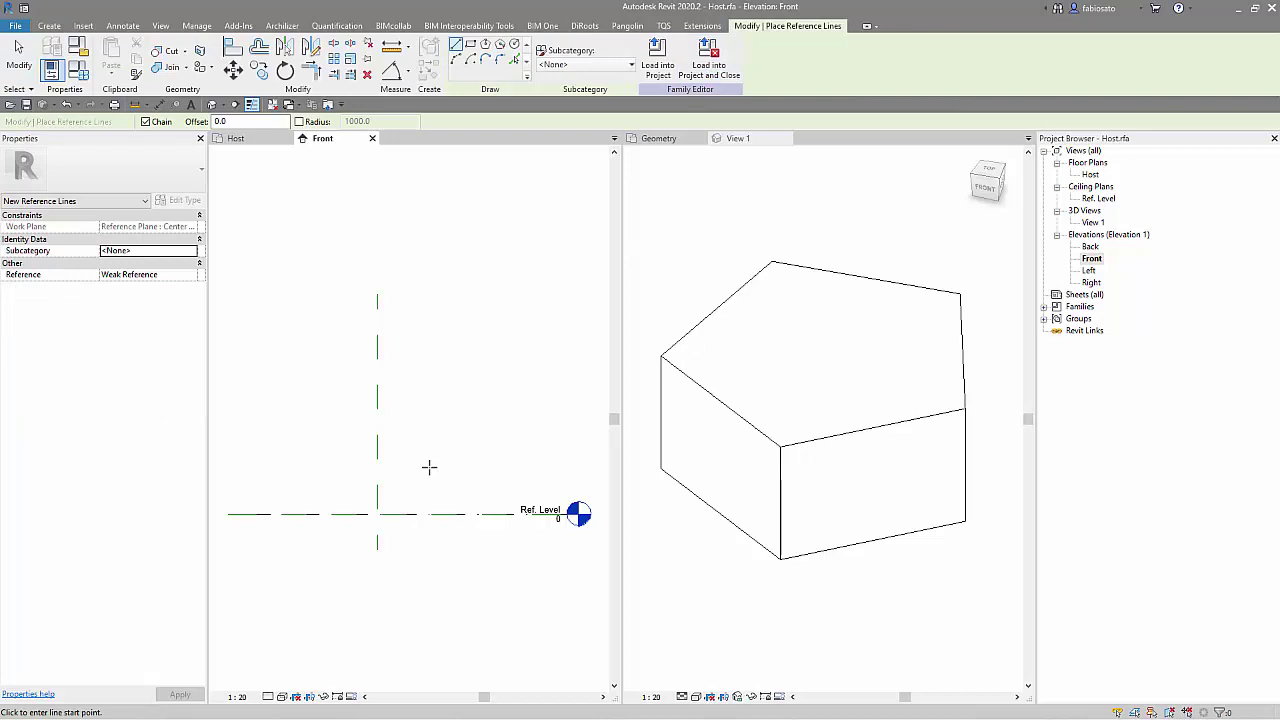
pyautogui.click(378, 513)
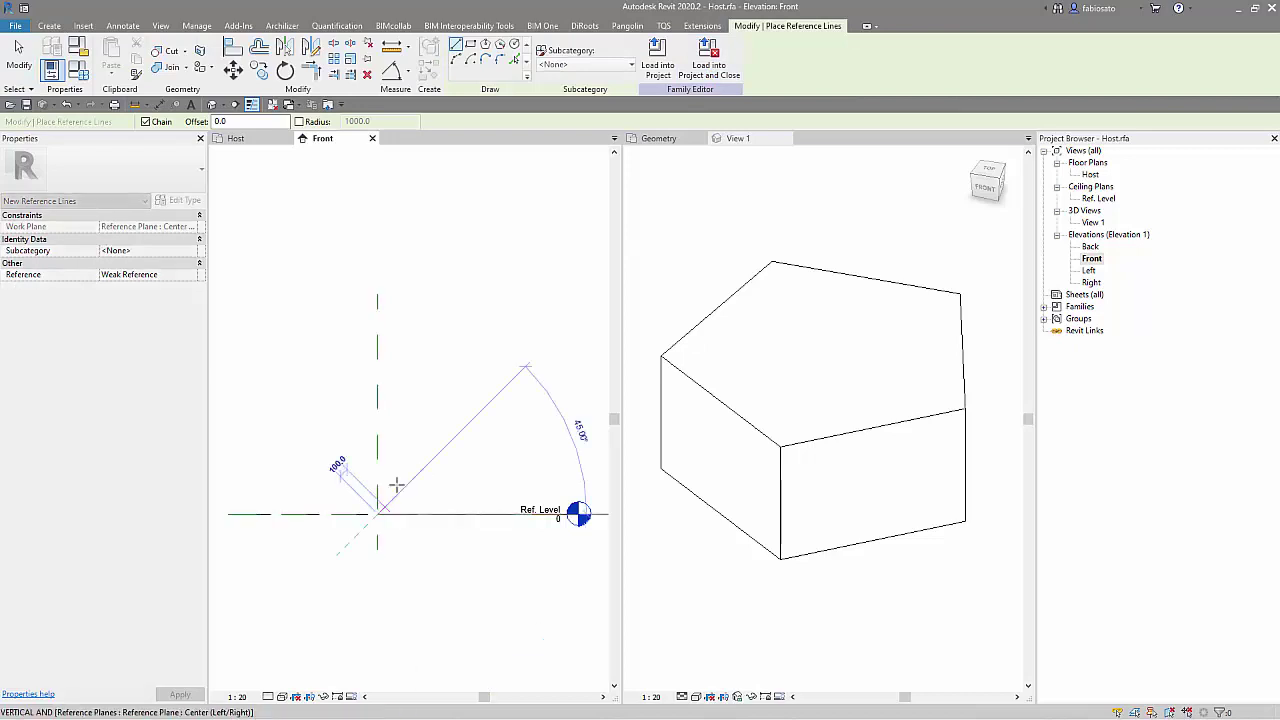
pyautogui.click(462, 389)
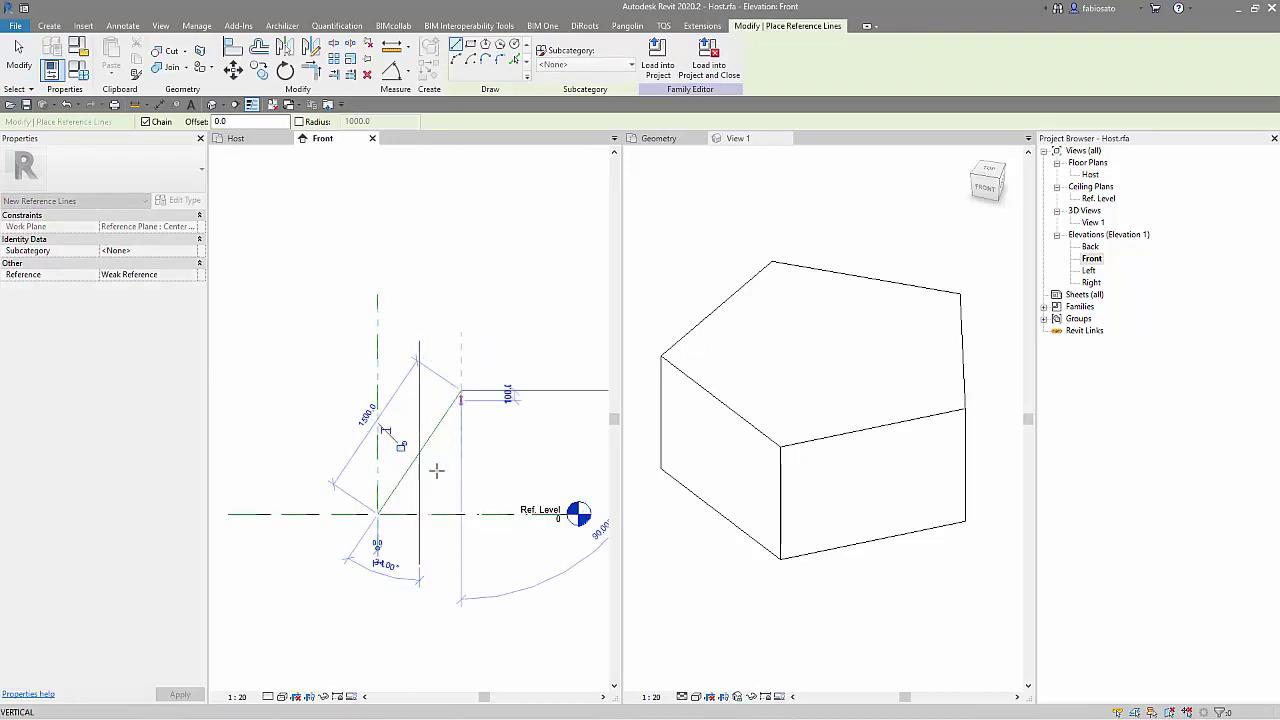
pyautogui.press('Escape')
pyautogui.scroll(3, 357, 523)
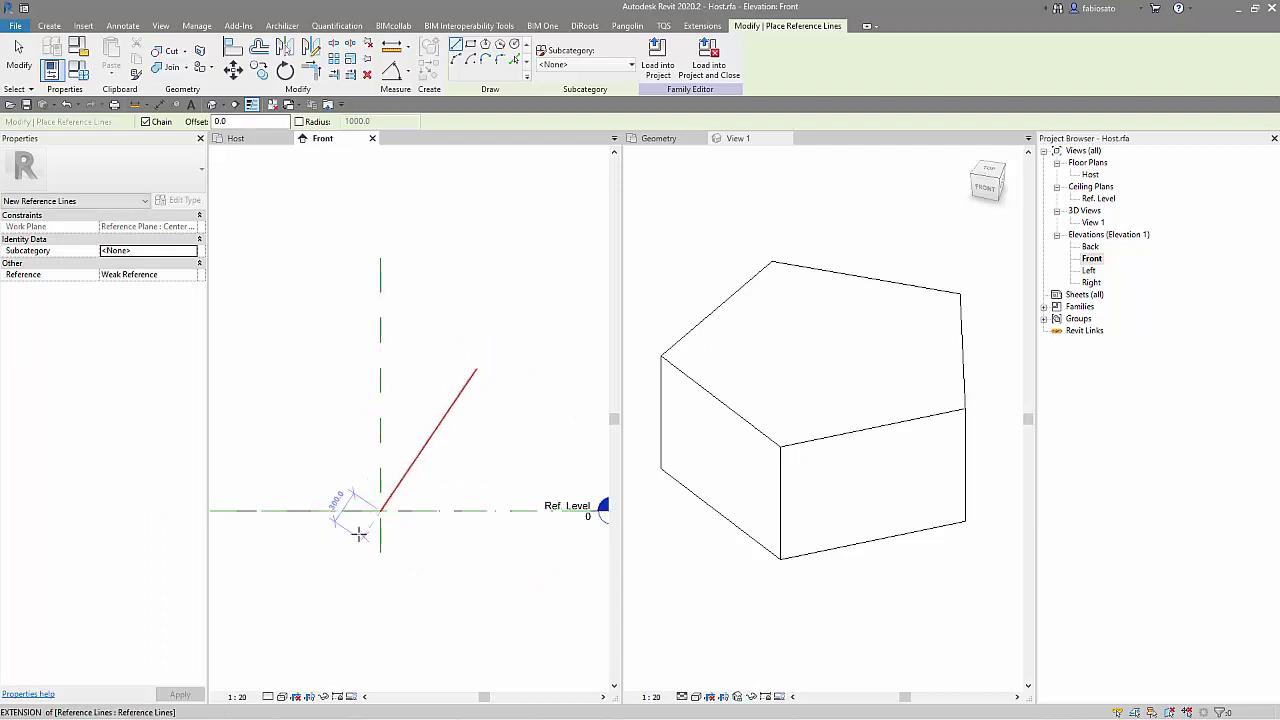
pyautogui.press('Escape')
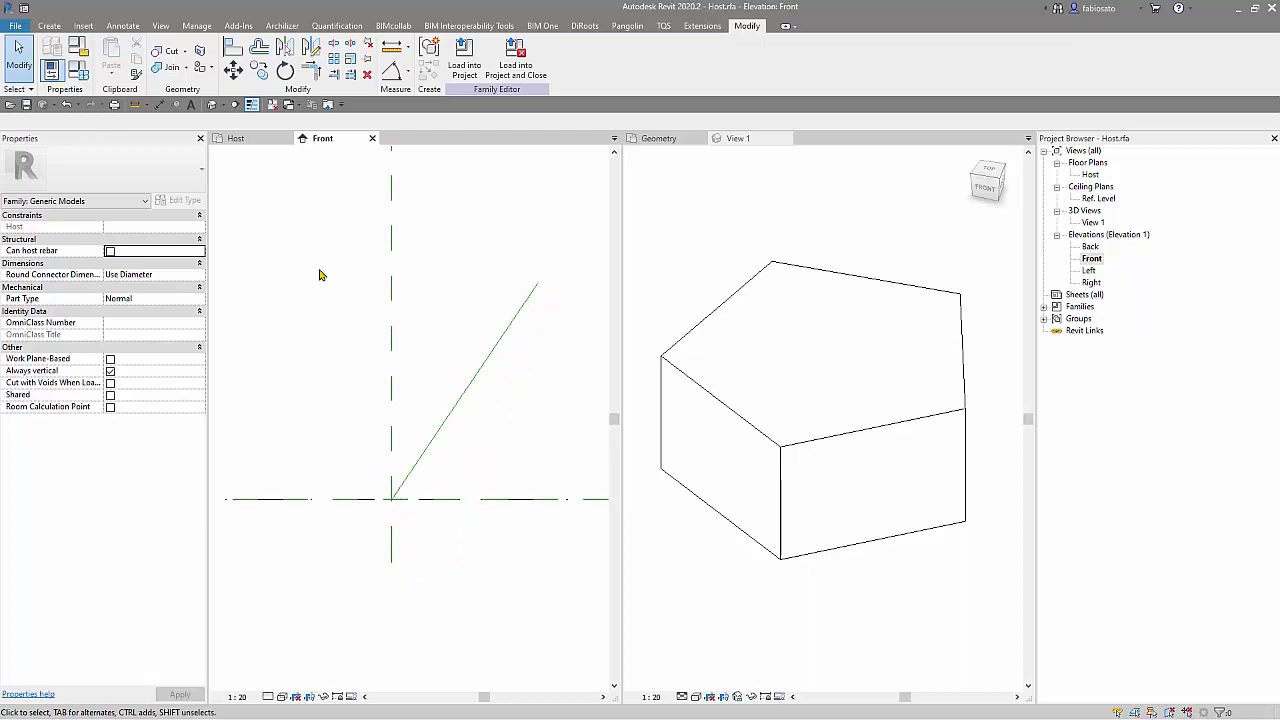
# Align and lock the reference line's start to the vertical centre plane and reference level
pyautogui.click(233, 47)
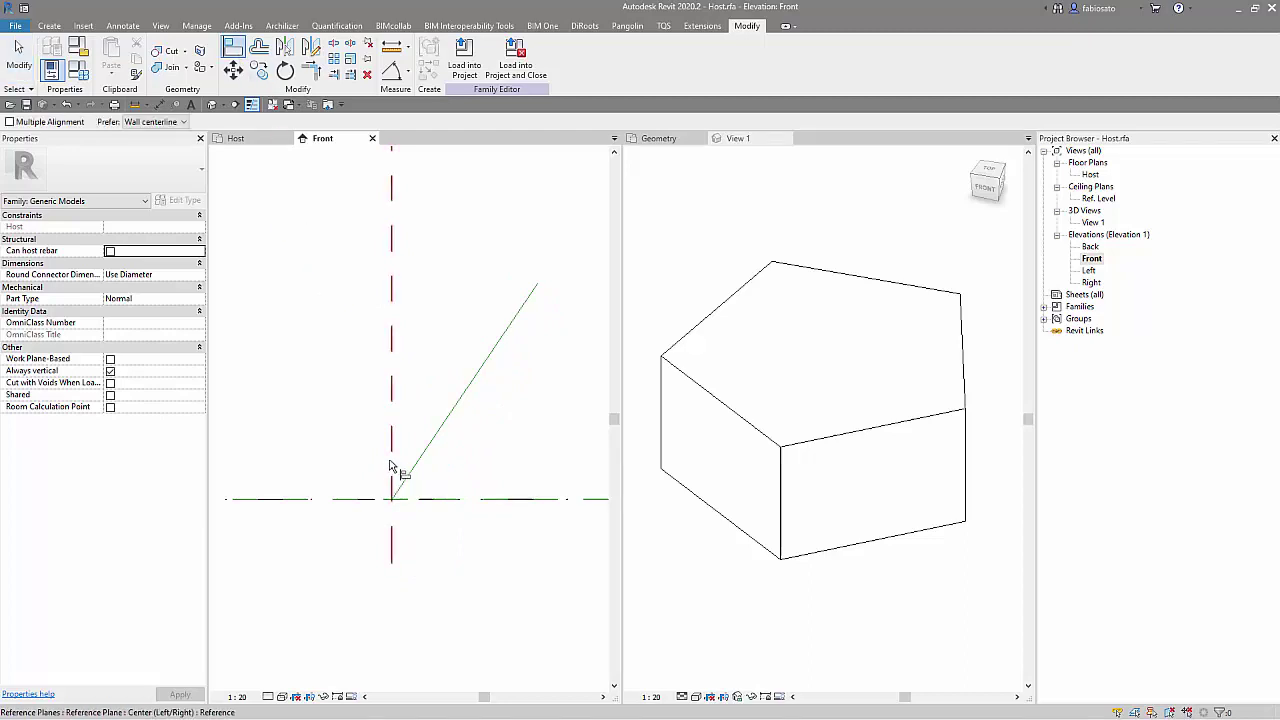
pyautogui.scroll(2, 396, 503)
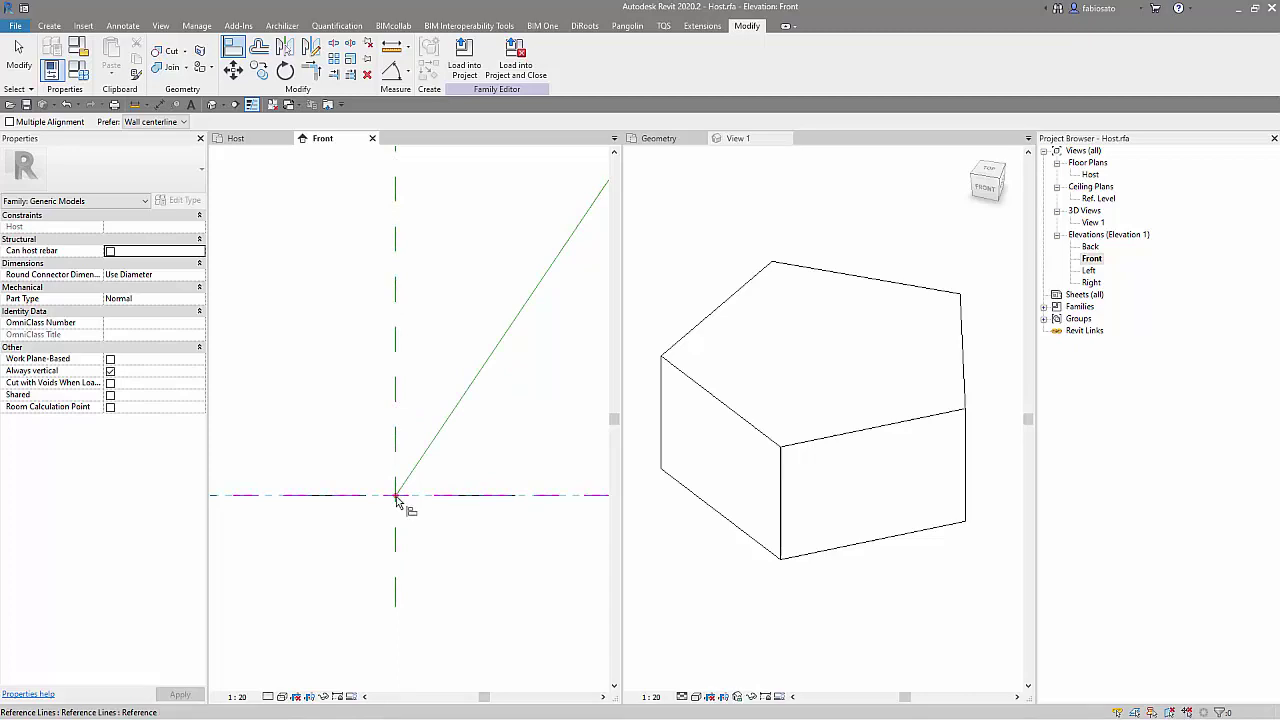
pyautogui.click(396, 496)
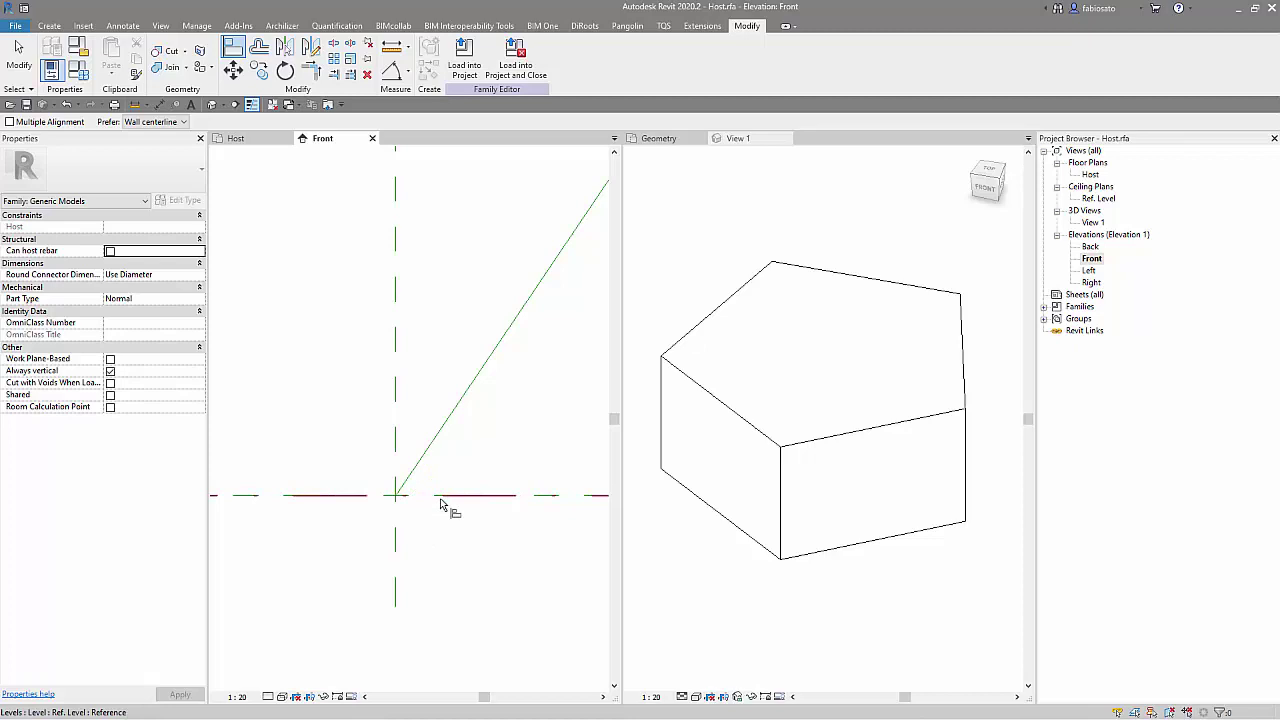
pyautogui.press('Tab')
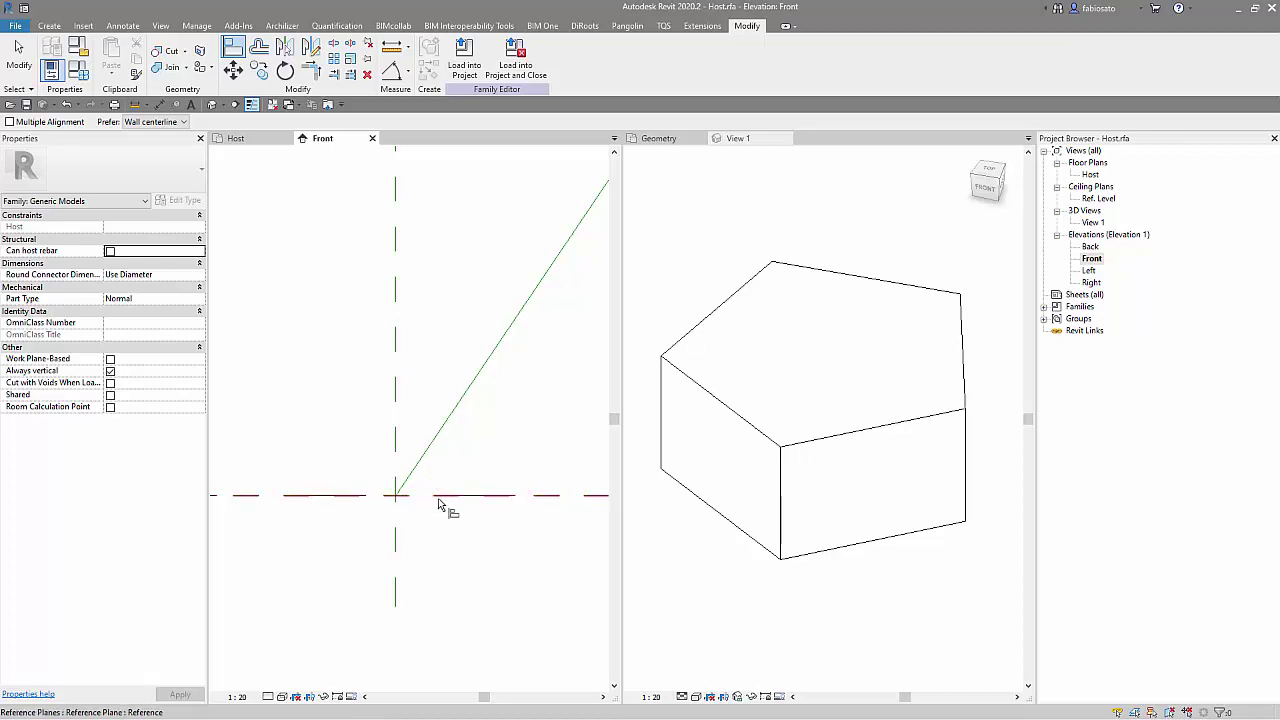
pyautogui.scroll(-3, 440, 503)
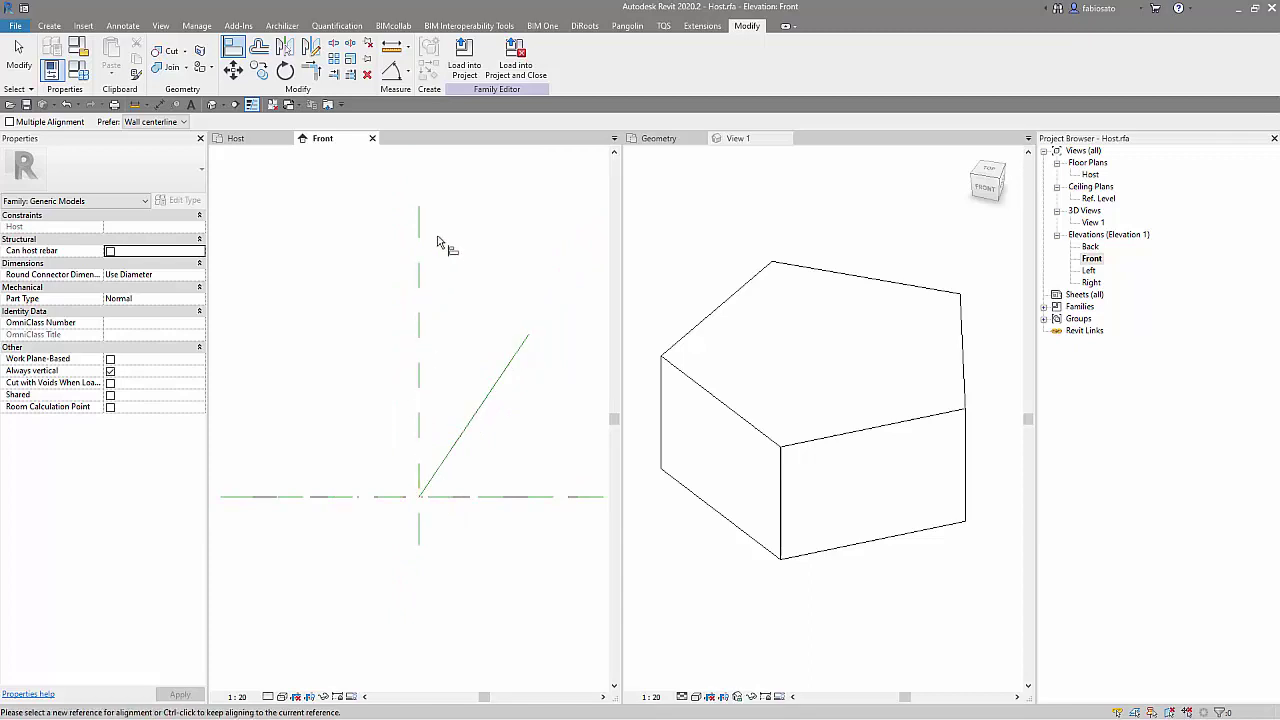
# Place a 34.00° angular dimension between the vertical plane and the inclined reference line
pyautogui.click(389, 73)
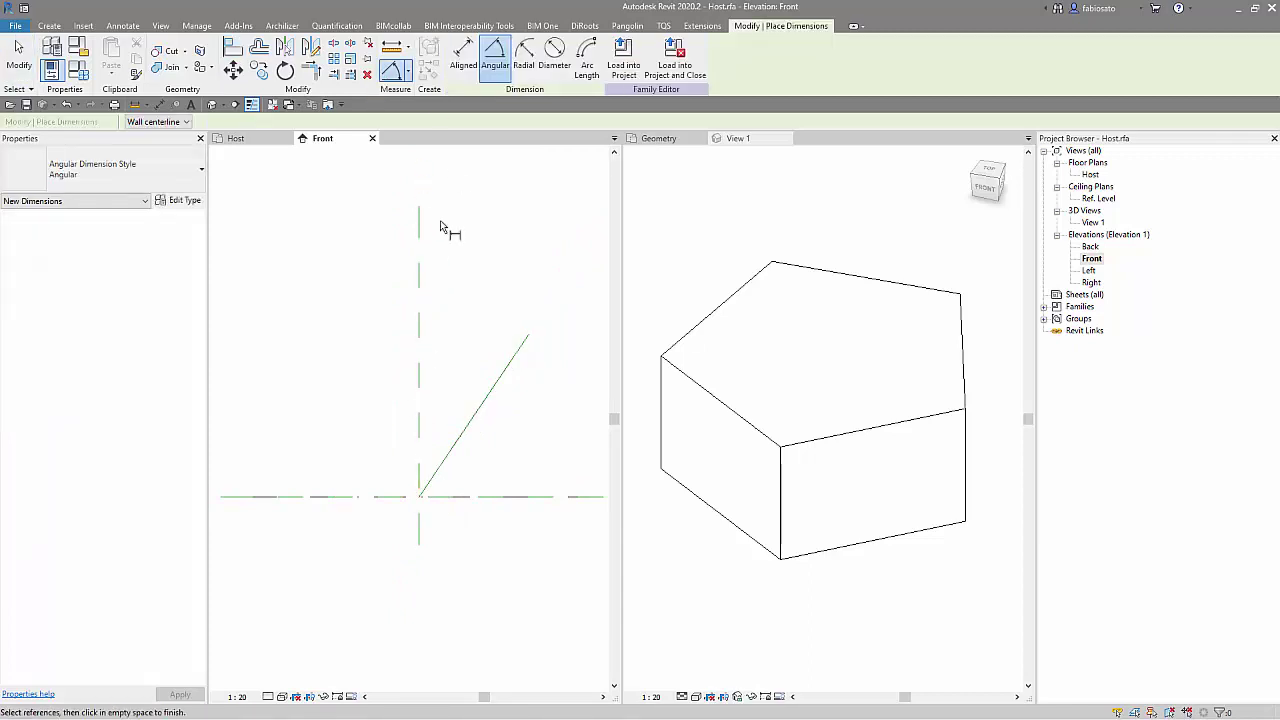
pyautogui.click(421, 272)
pyautogui.click(519, 353)
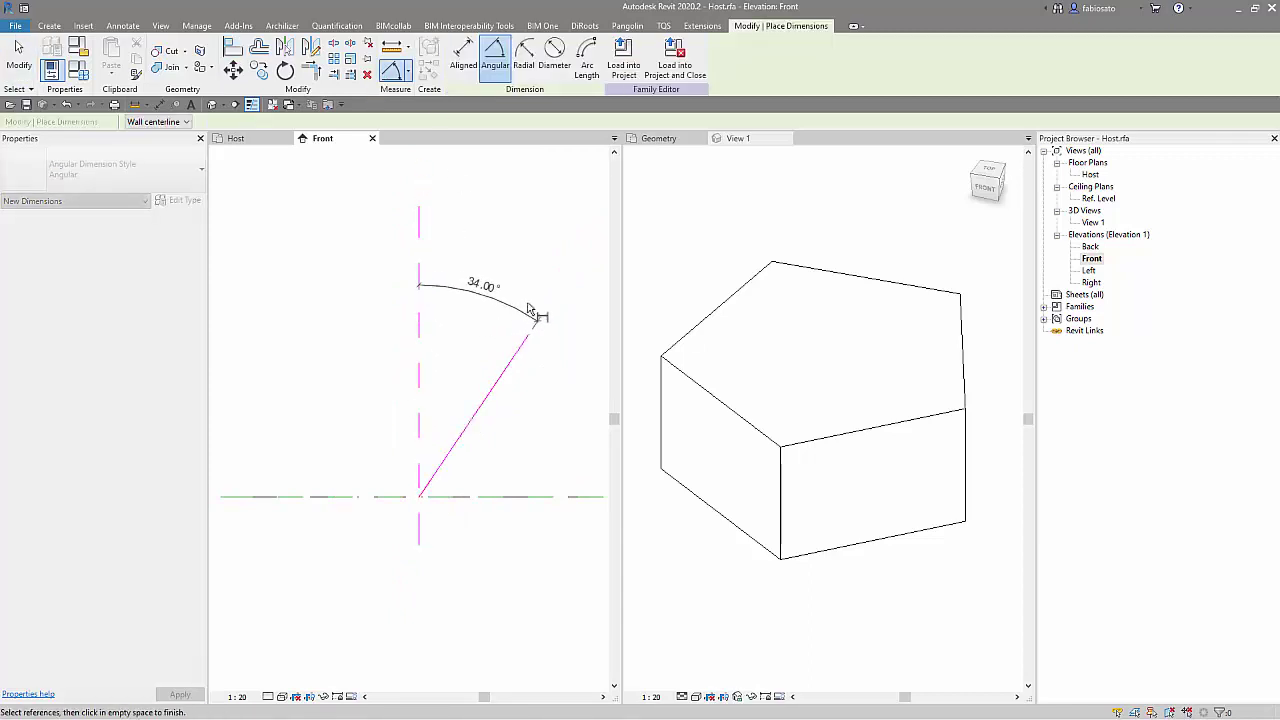
pyautogui.click(543, 294)
pyautogui.press('Escape')
pyautogui.press('Escape')
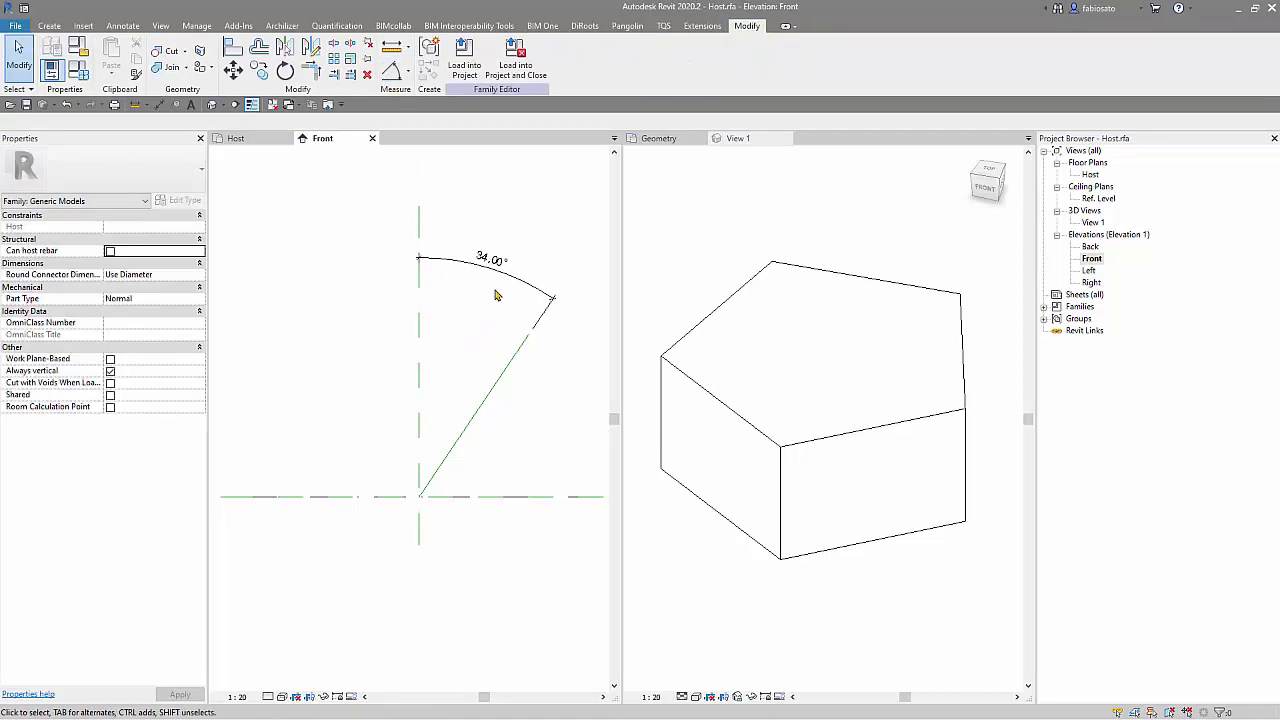
# Label the angle dimension with a new instance parameter named Tilt Angle
pyautogui.click(494, 292)
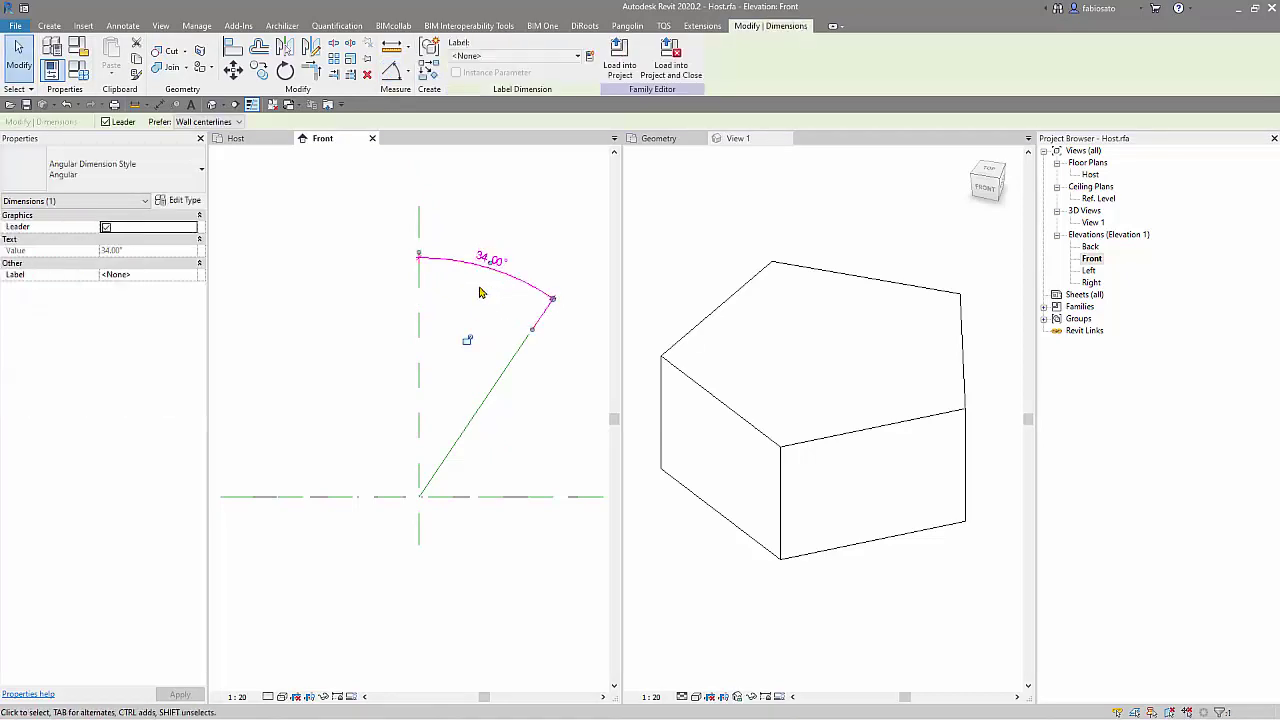
pyautogui.click(589, 56)
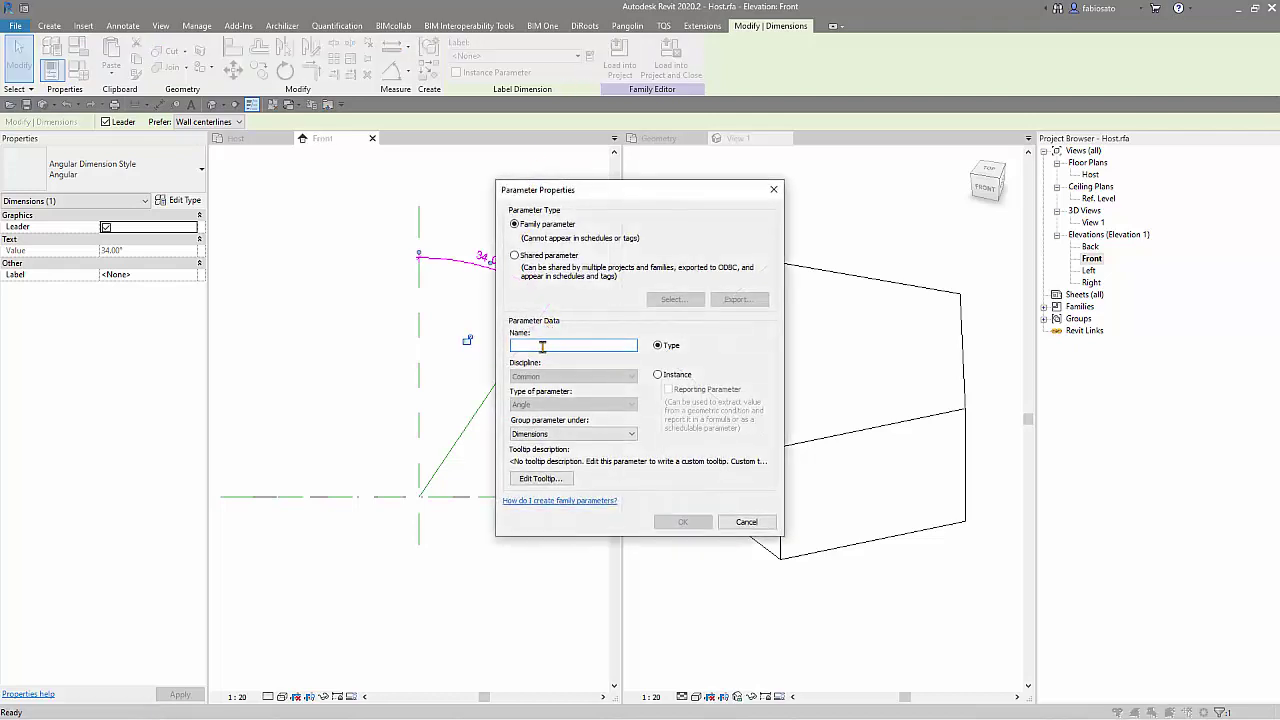
pyautogui.write('Tilt Angle')
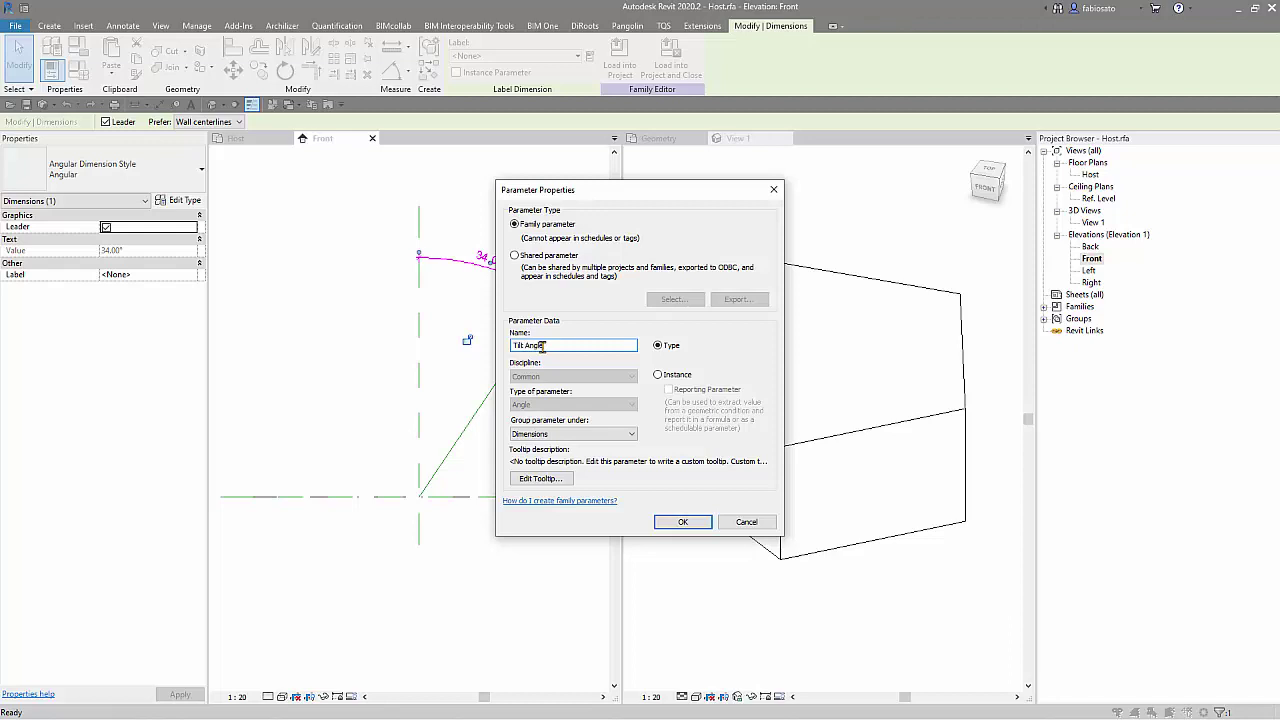
pyautogui.click(666, 376)
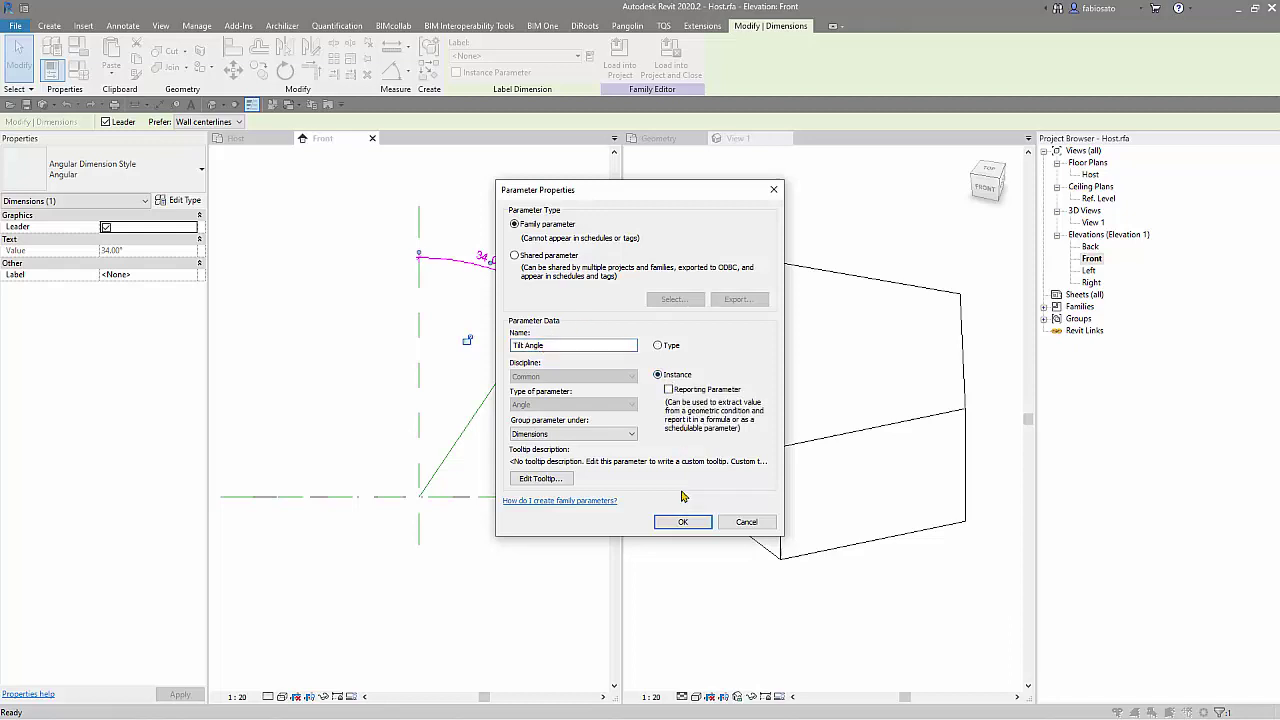
pyautogui.click(683, 521)
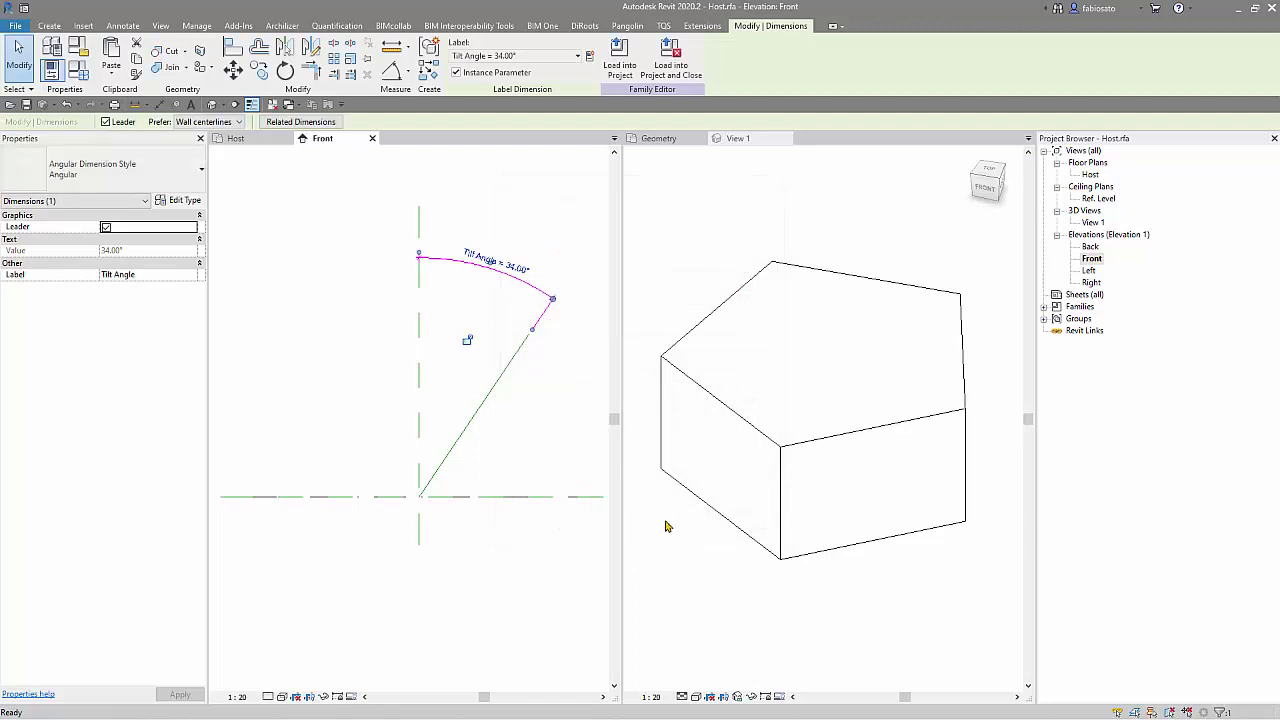
pyautogui.click(520, 418)
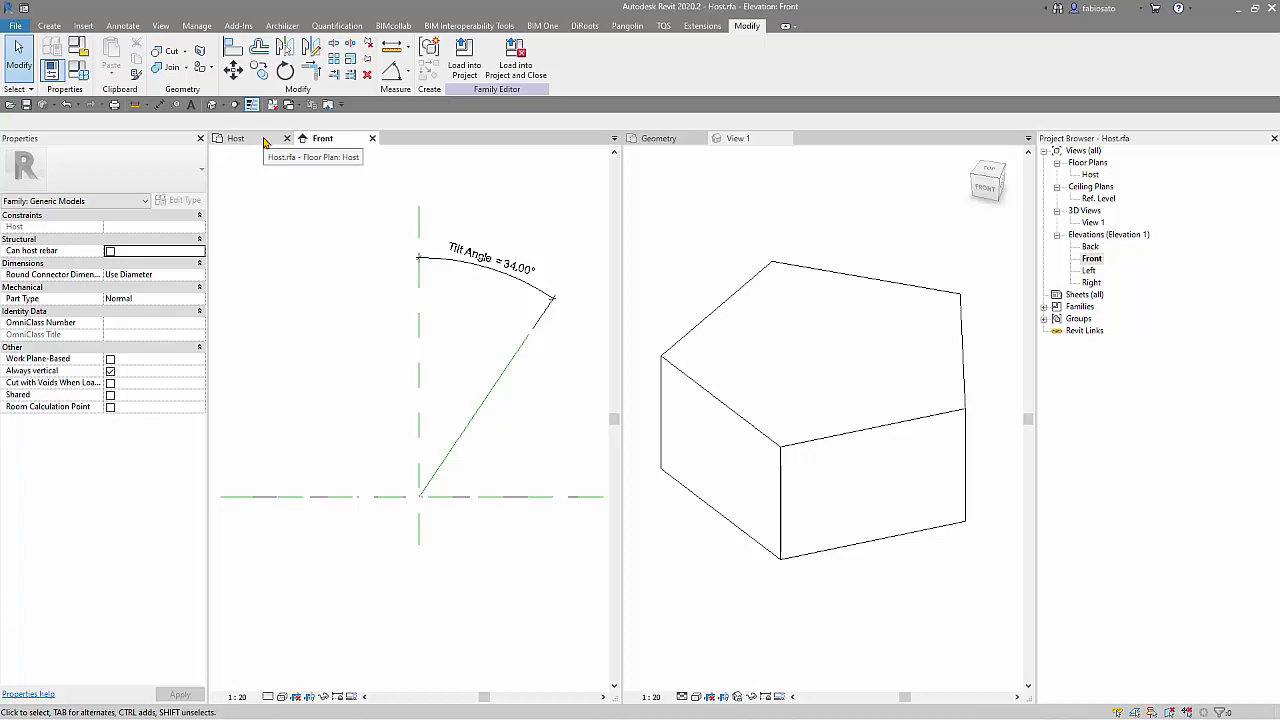
# Inspect the inclined reference line and its angle dimension in the Host 3D View 1, then deselect it
pyautogui.doubleClick(1088, 224)
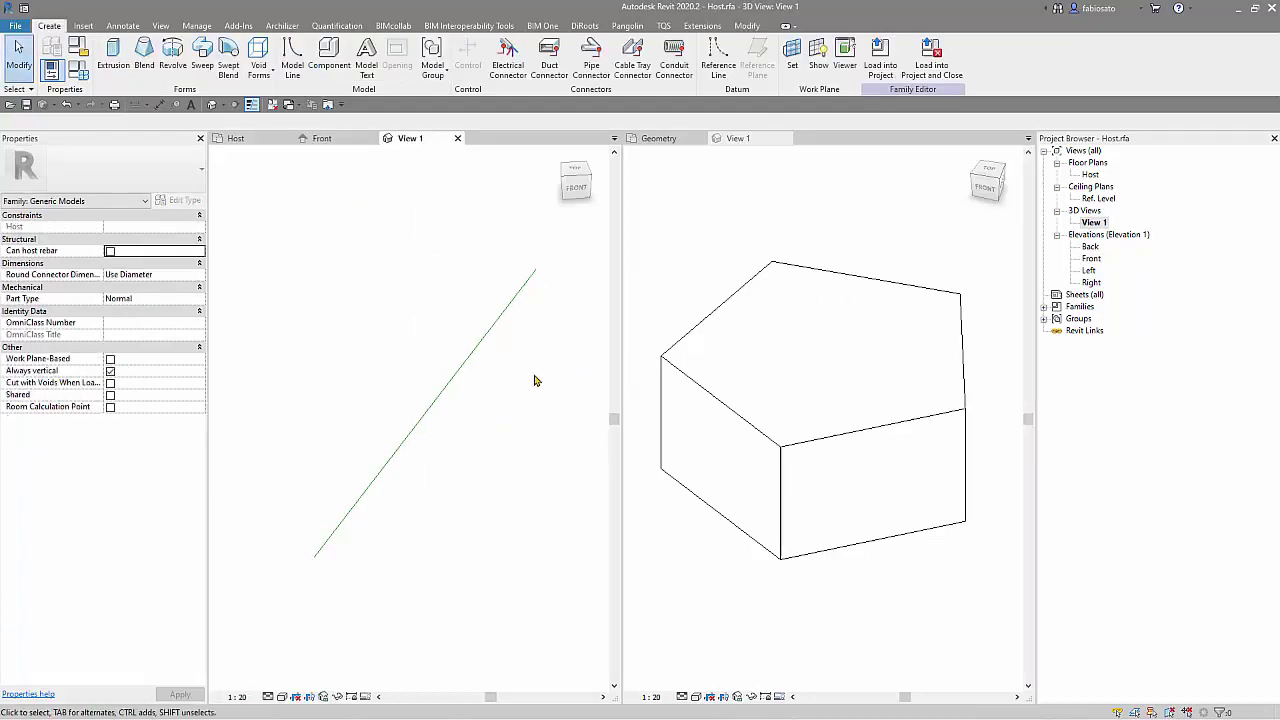
pyautogui.click(485, 364)
pyautogui.keyDown('shift'); pyautogui.moveTo(508, 423); pyautogui.dragTo(492, 450, button='middle'); pyautogui.keyUp('shift')
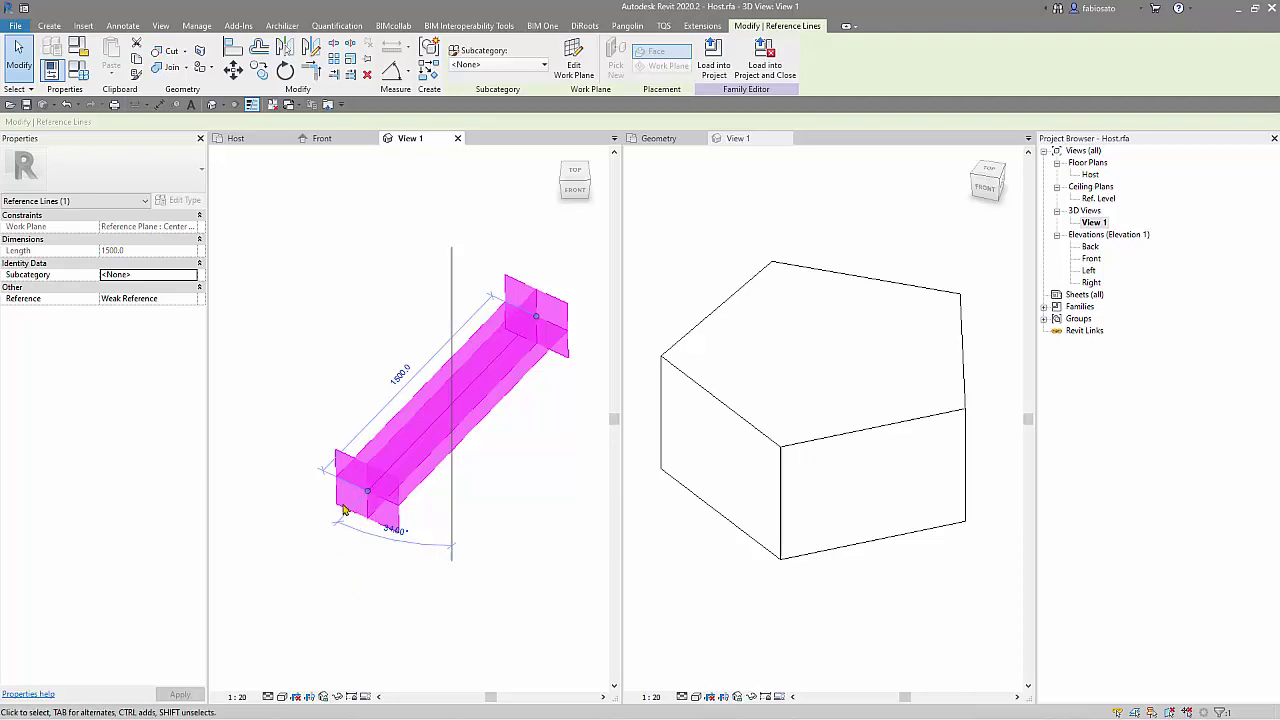
pyautogui.click(297, 546)
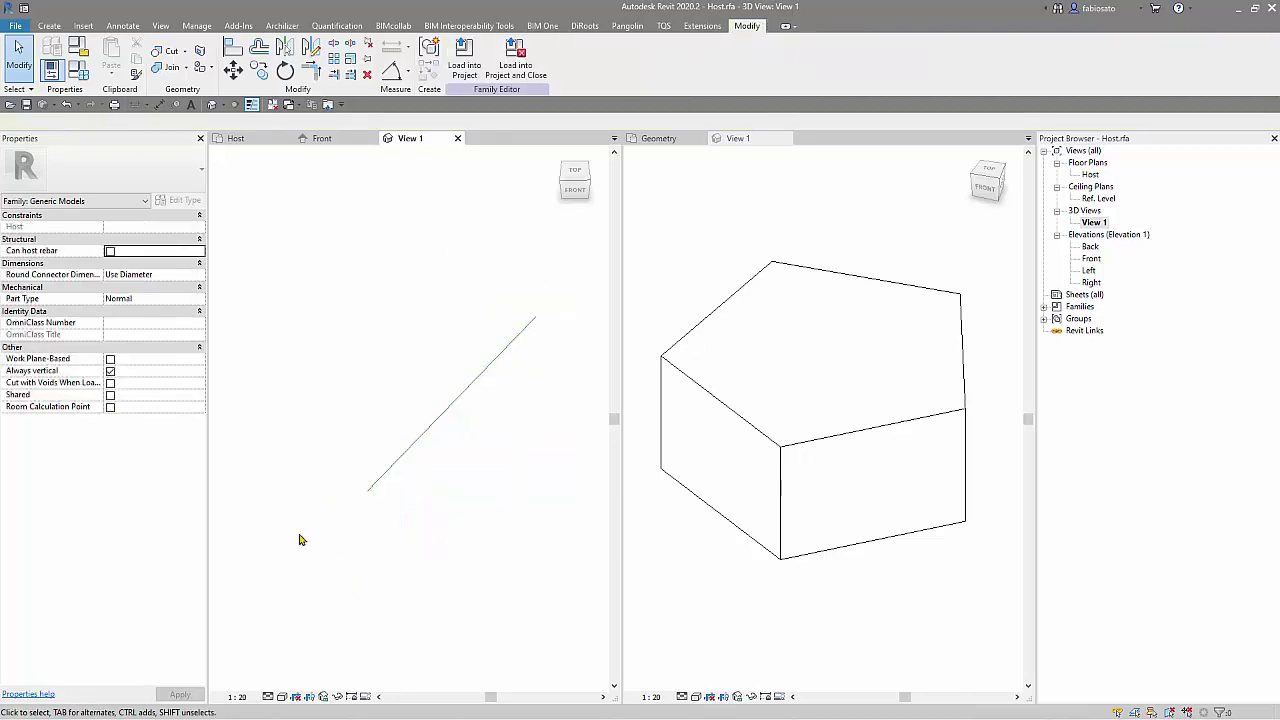
# In the Host floor plan, set the work plane by picking the angled reference line
pyautogui.click(238, 137)
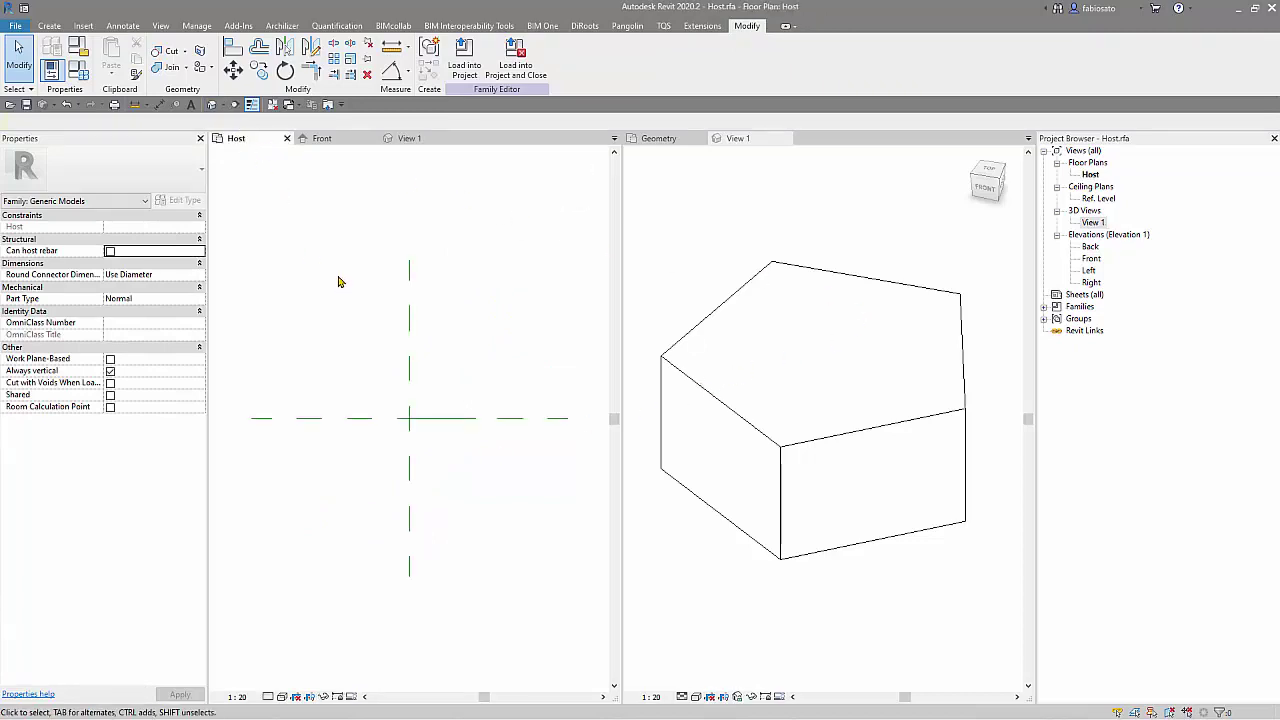
pyautogui.click(49, 25)
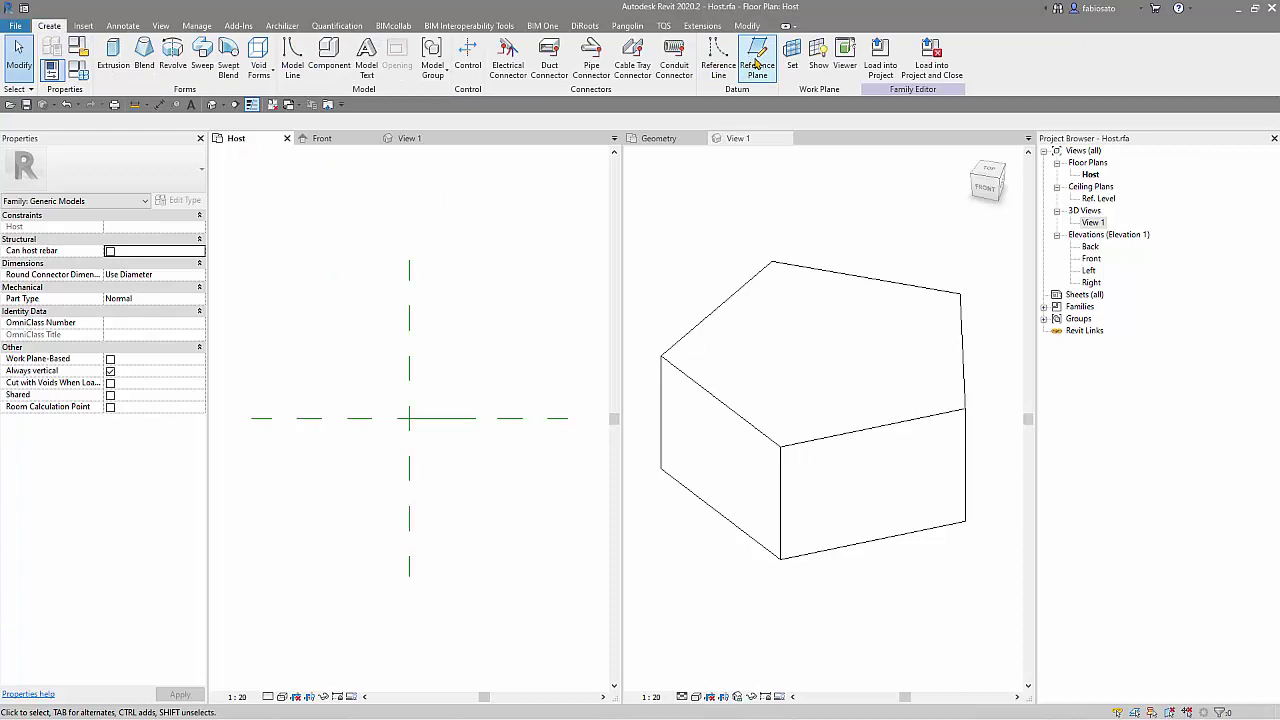
pyautogui.click(791, 56)
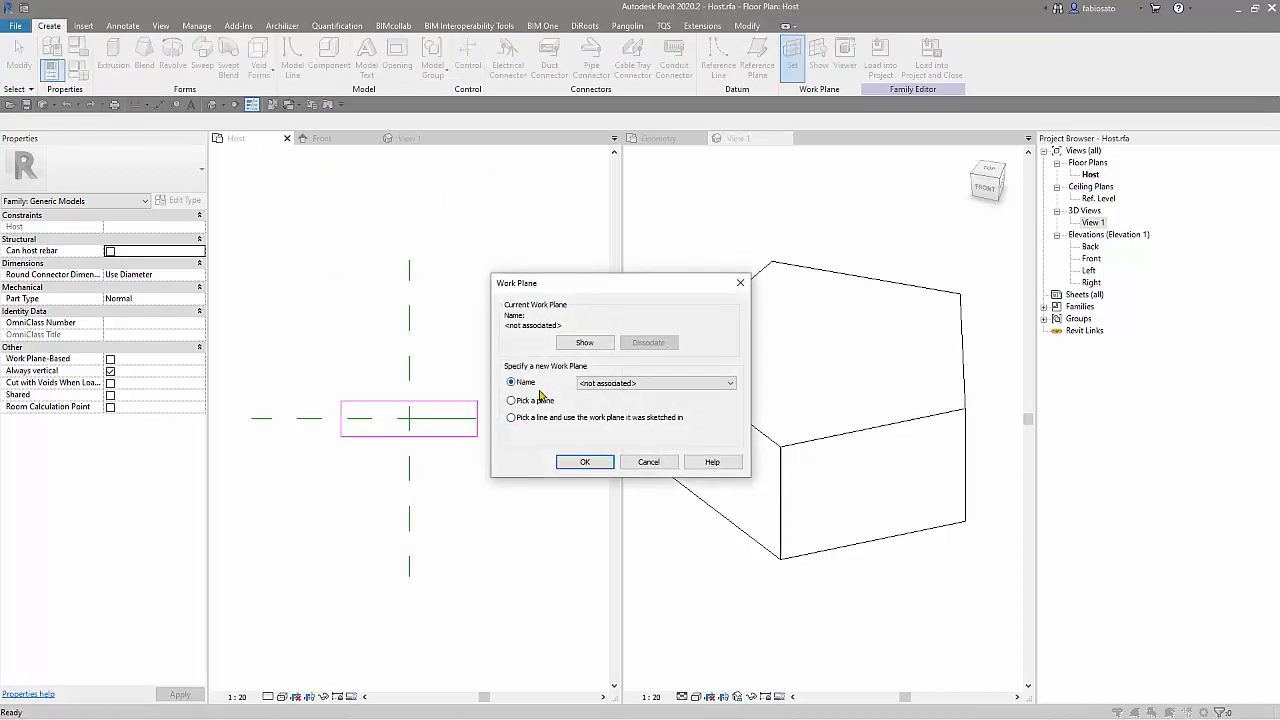
pyautogui.click(607, 383)
pyautogui.click(549, 401)
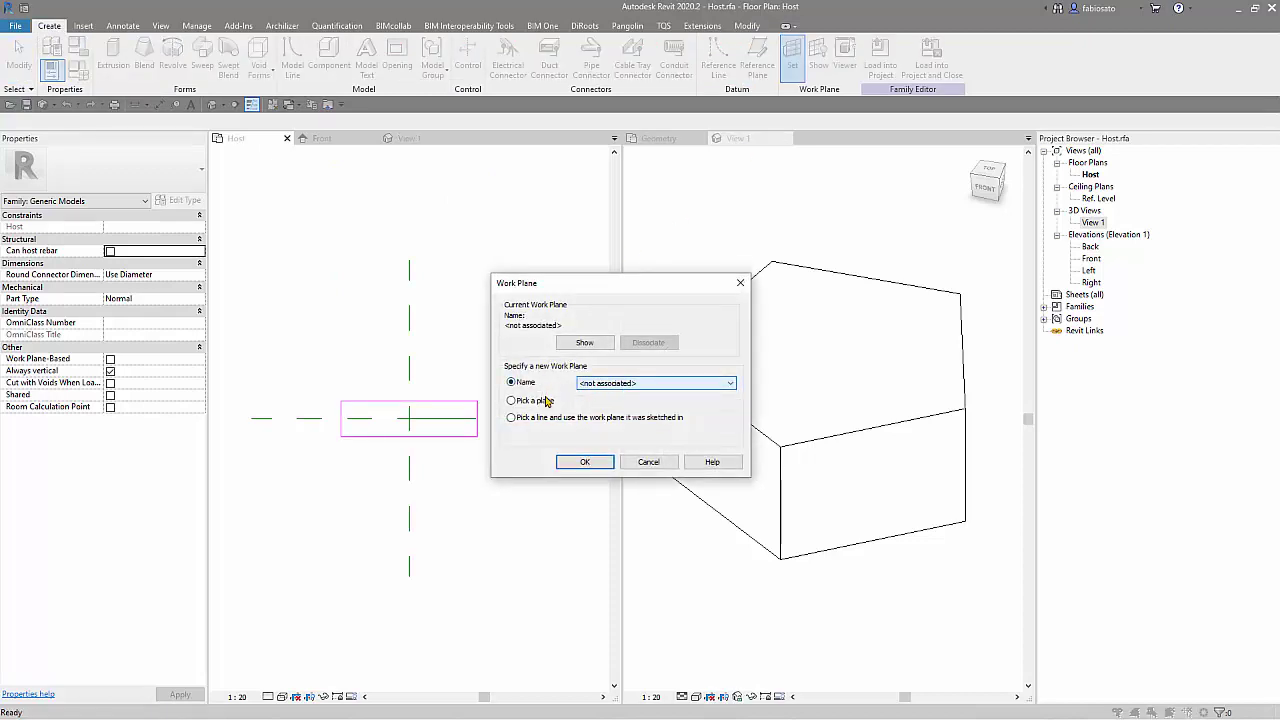
pyautogui.click(585, 461)
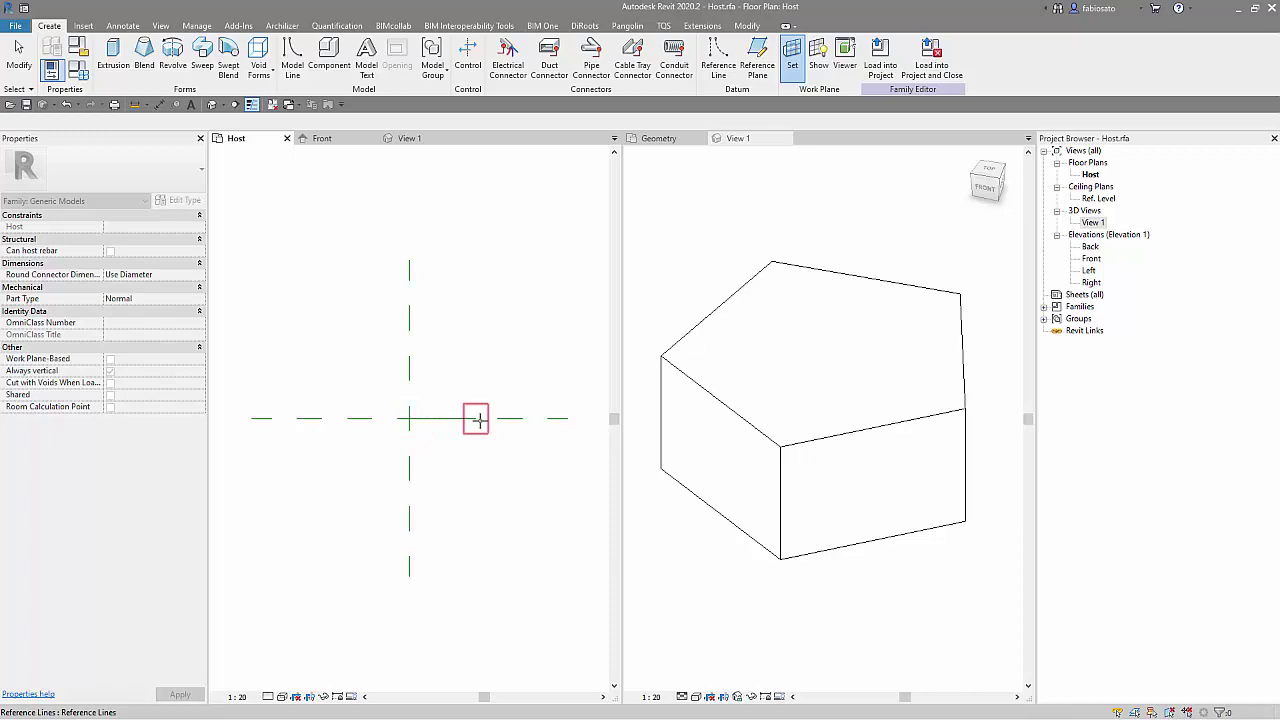
pyautogui.click(410, 418)
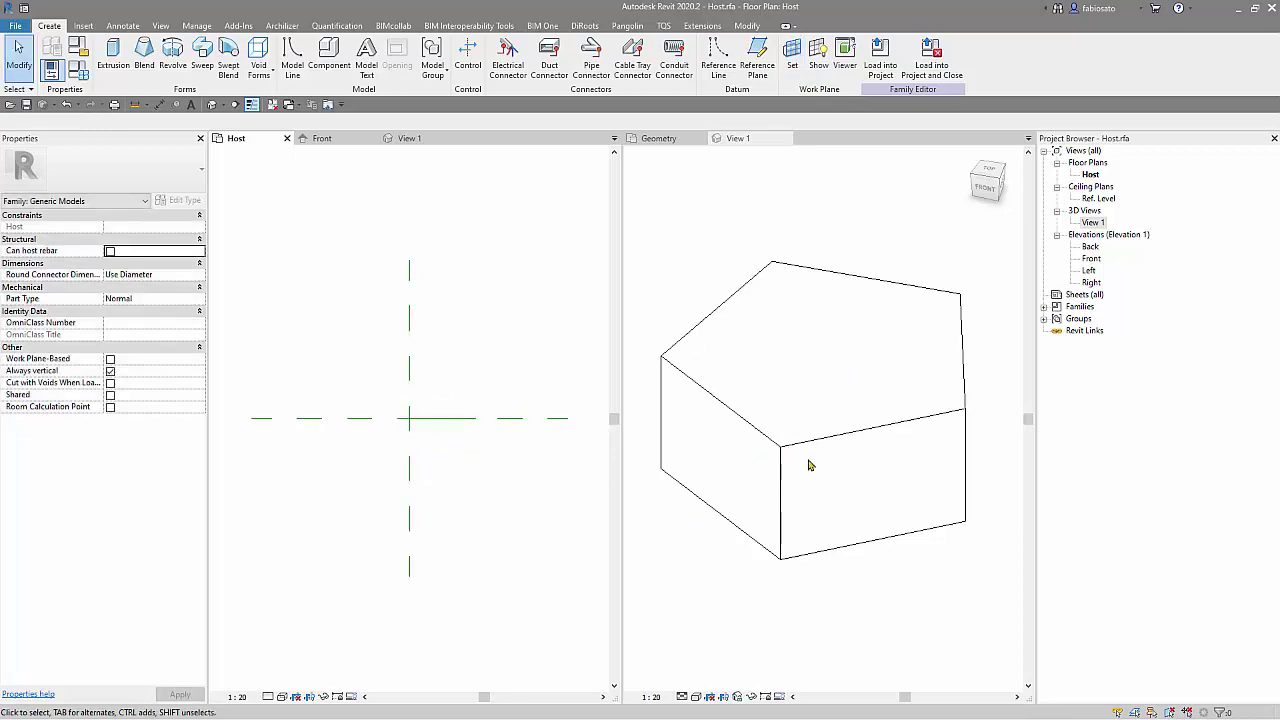
pyautogui.click(806, 586)
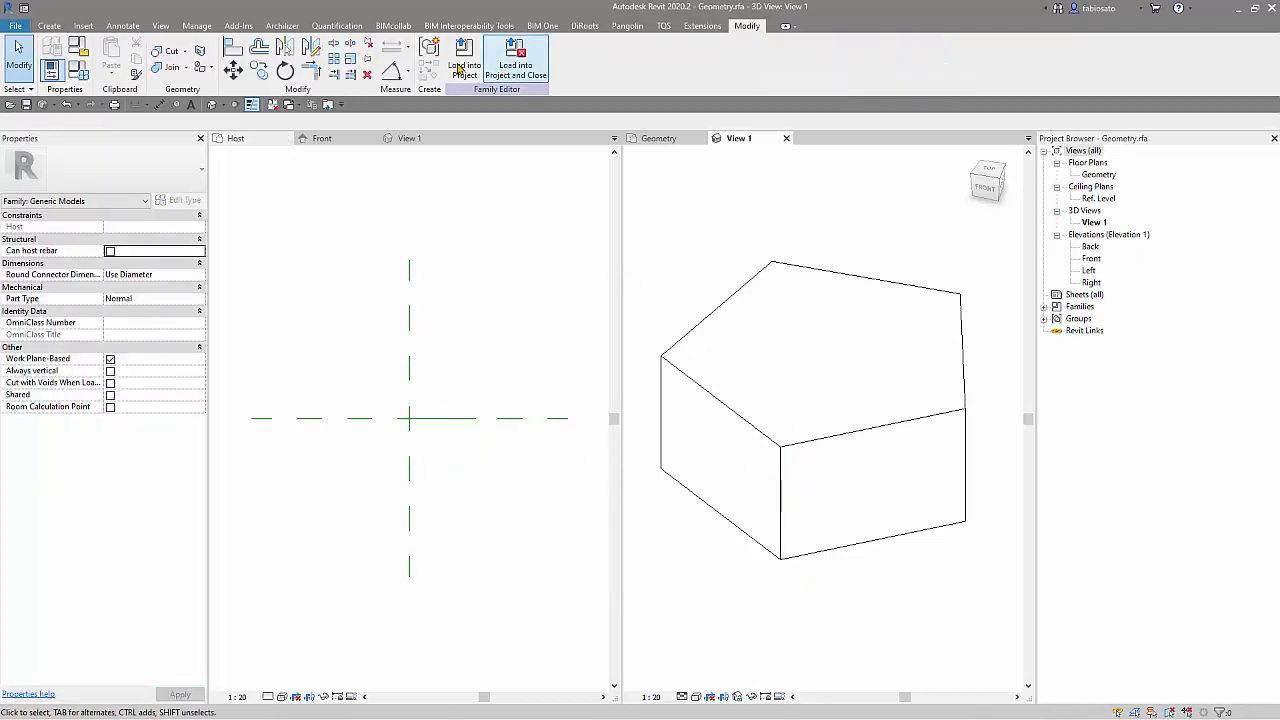
# Load the Geometry family into Host and place one pentagonal prism on the work plane near the plane crossing
pyautogui.click(459, 66)
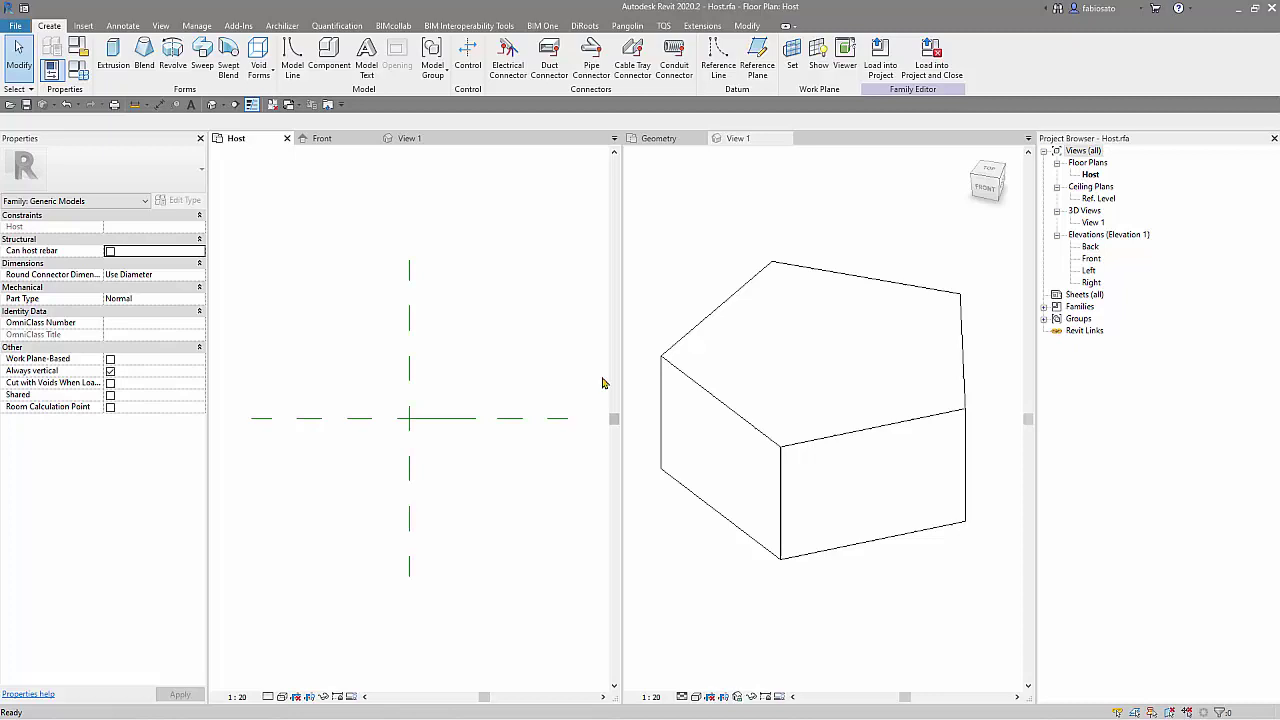
pyautogui.click(338, 72)
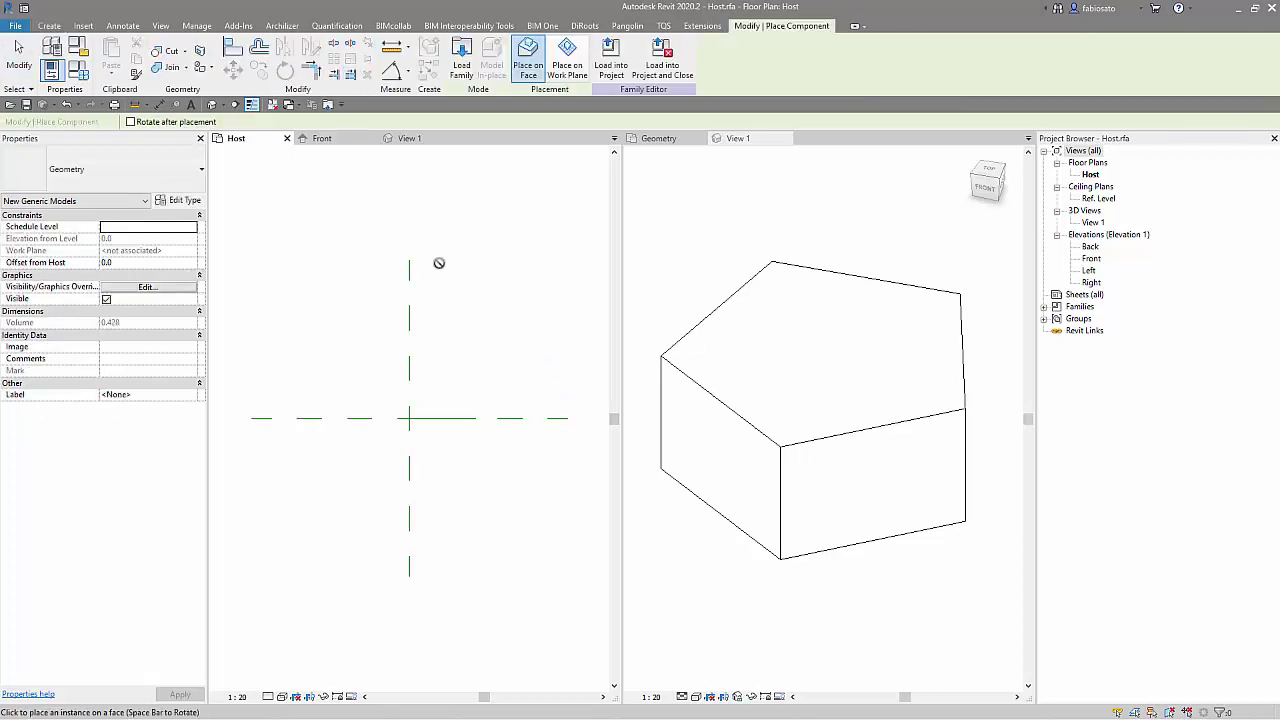
pyautogui.click(562, 70)
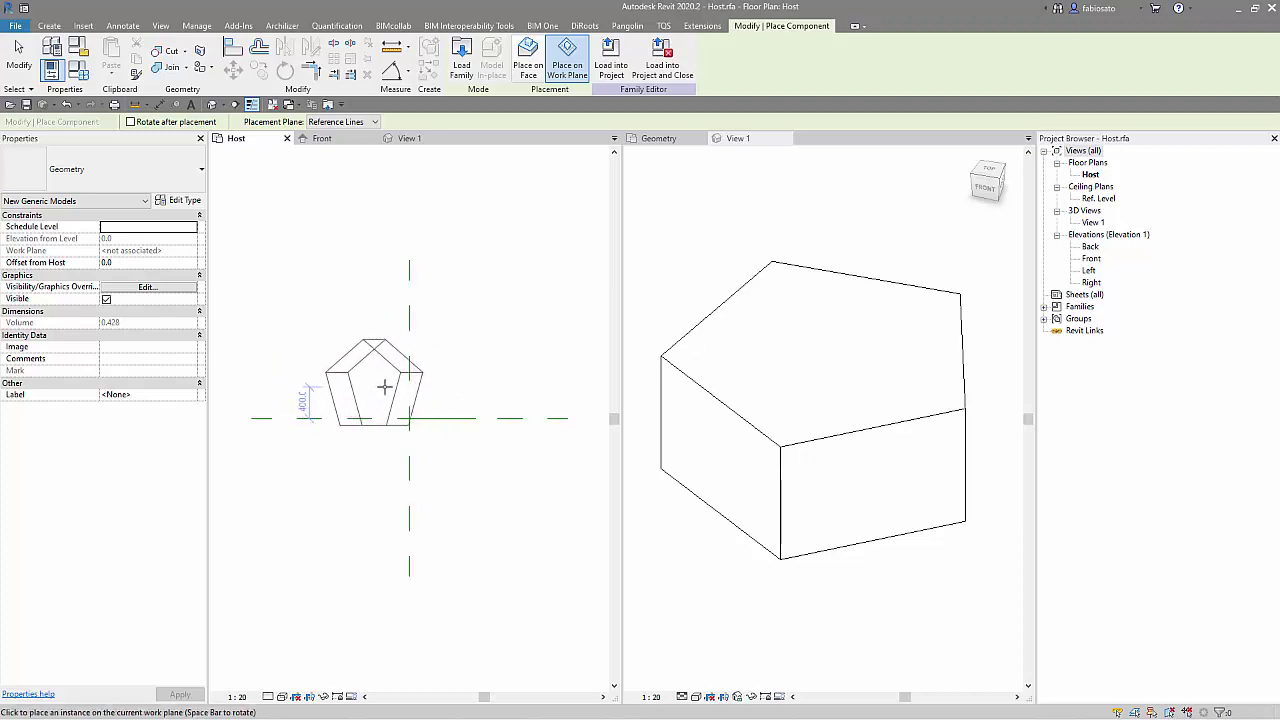
pyautogui.click(380, 388)
pyautogui.press('Escape')
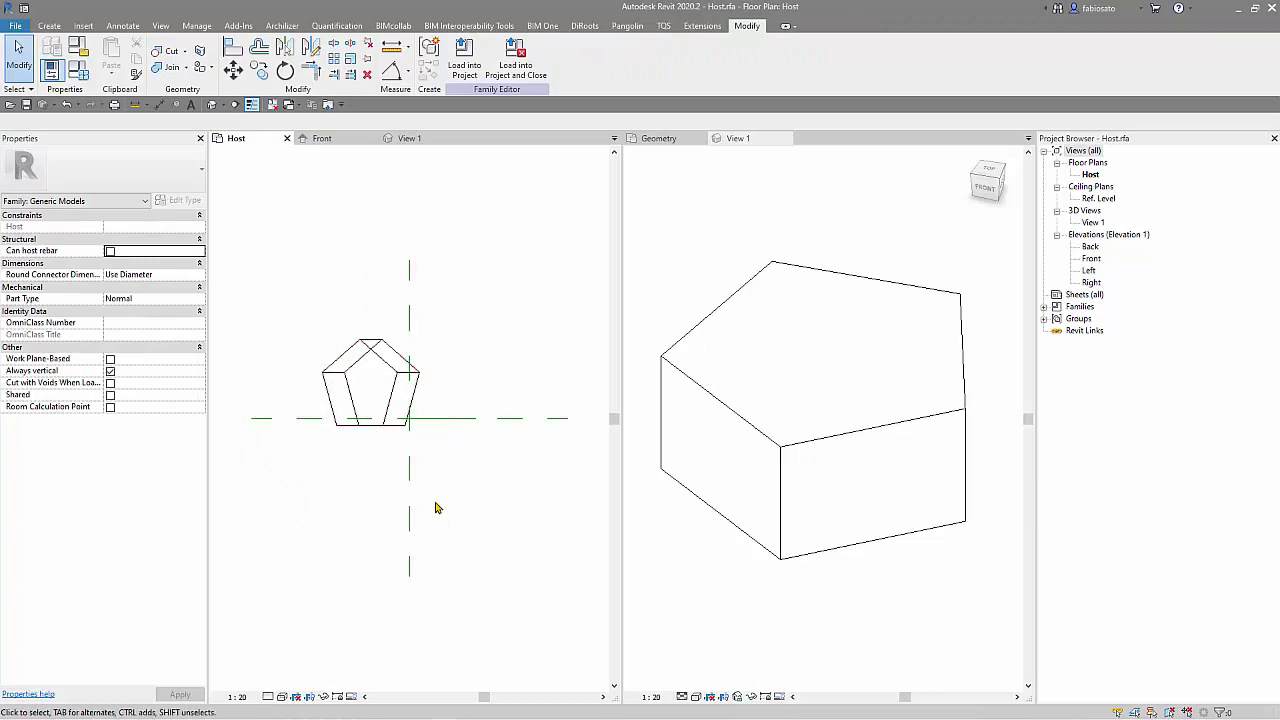
# In the Host plan, align the prism's edges to the horizontal and vertical centre reference planes
pyautogui.click(233, 47)
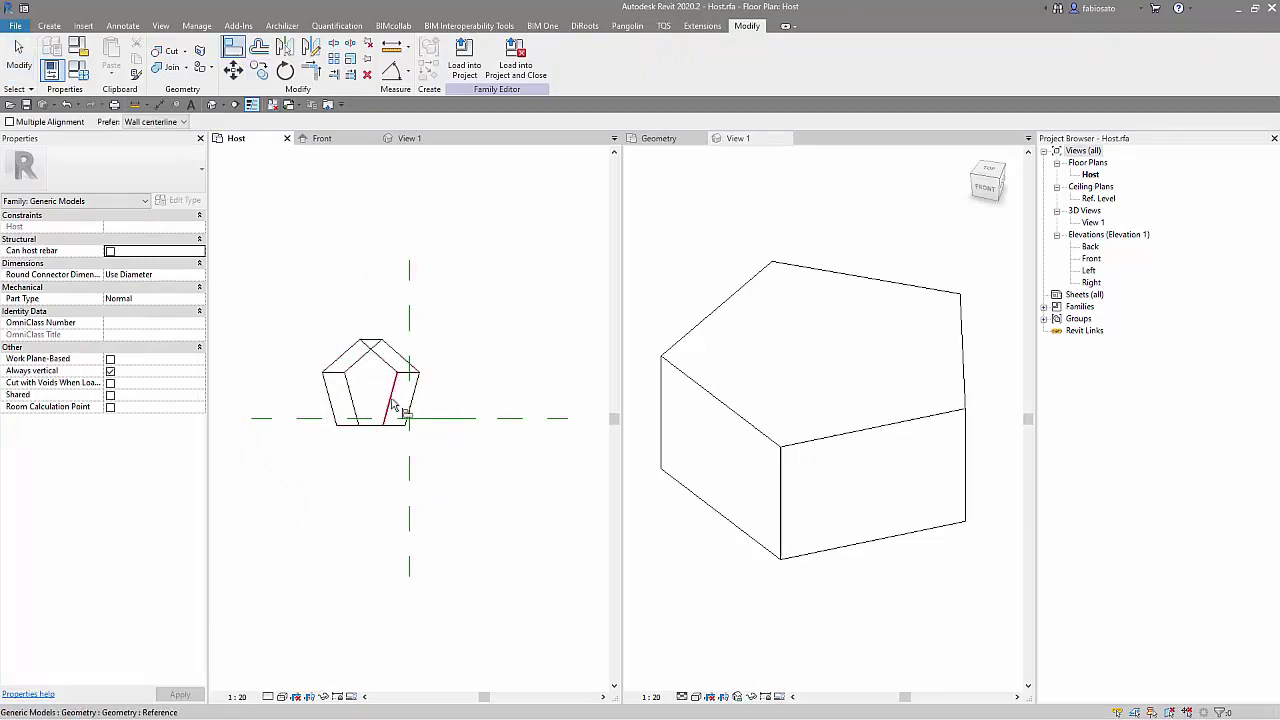
pyautogui.click(430, 418)
pyautogui.click(408, 385)
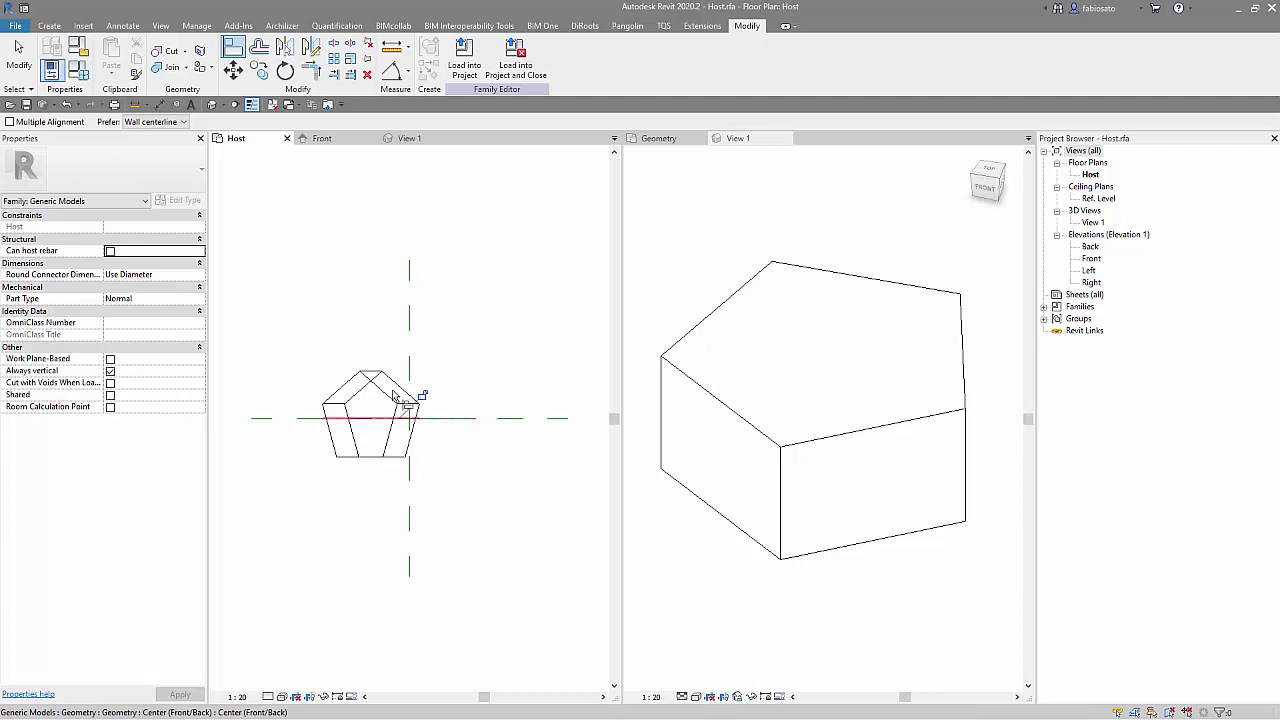
pyautogui.click(408, 466)
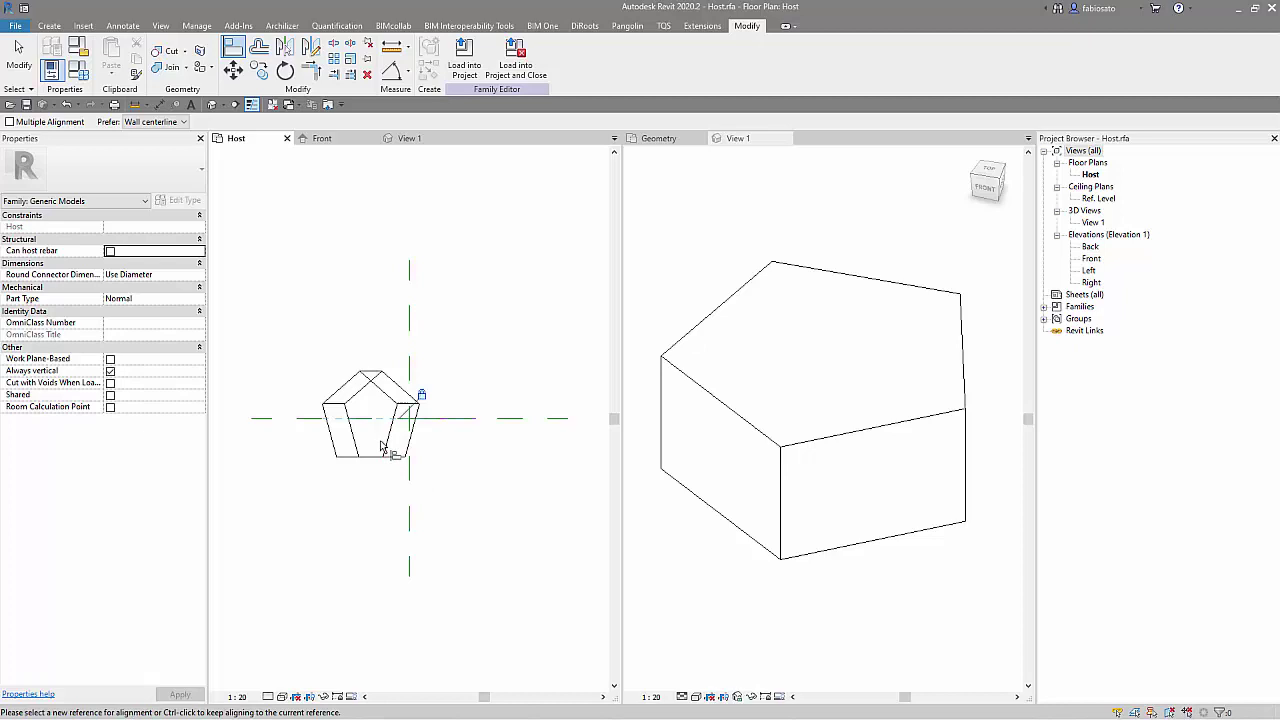
pyautogui.click(384, 452)
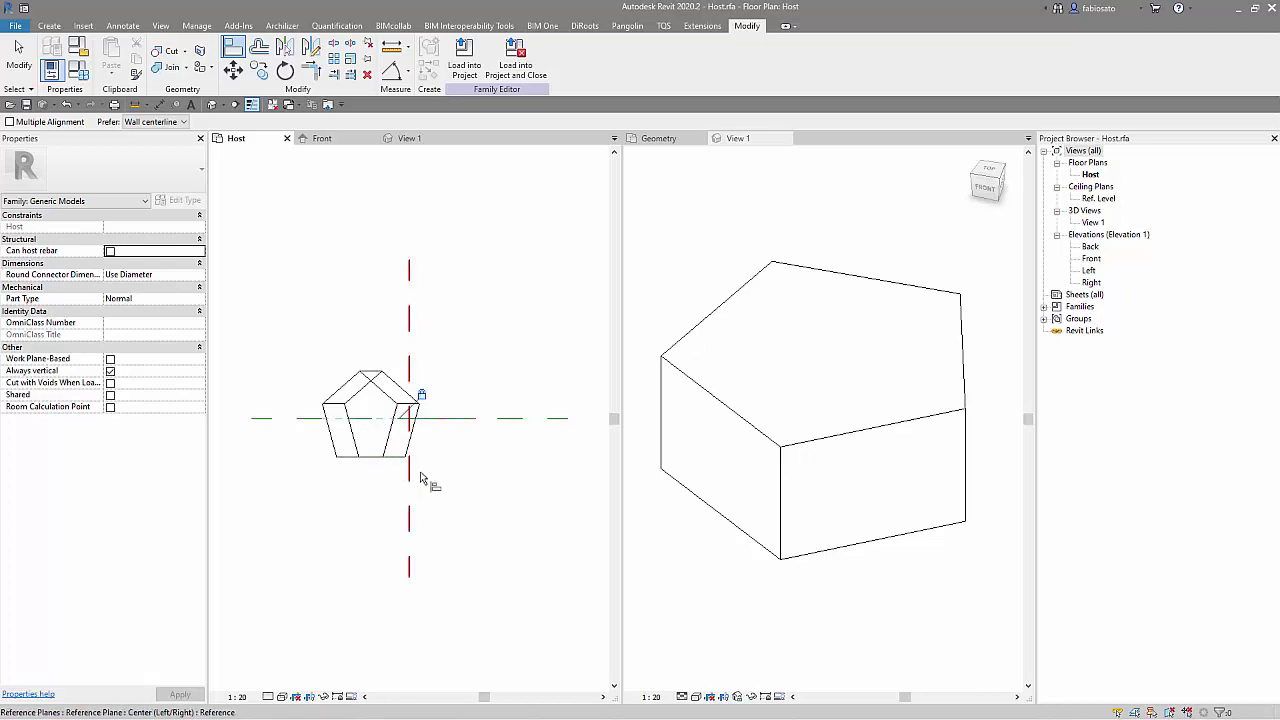
# In the Front elevation, align the prism's centre line to the tilted reference line
pyautogui.doubleClick(1090, 259)
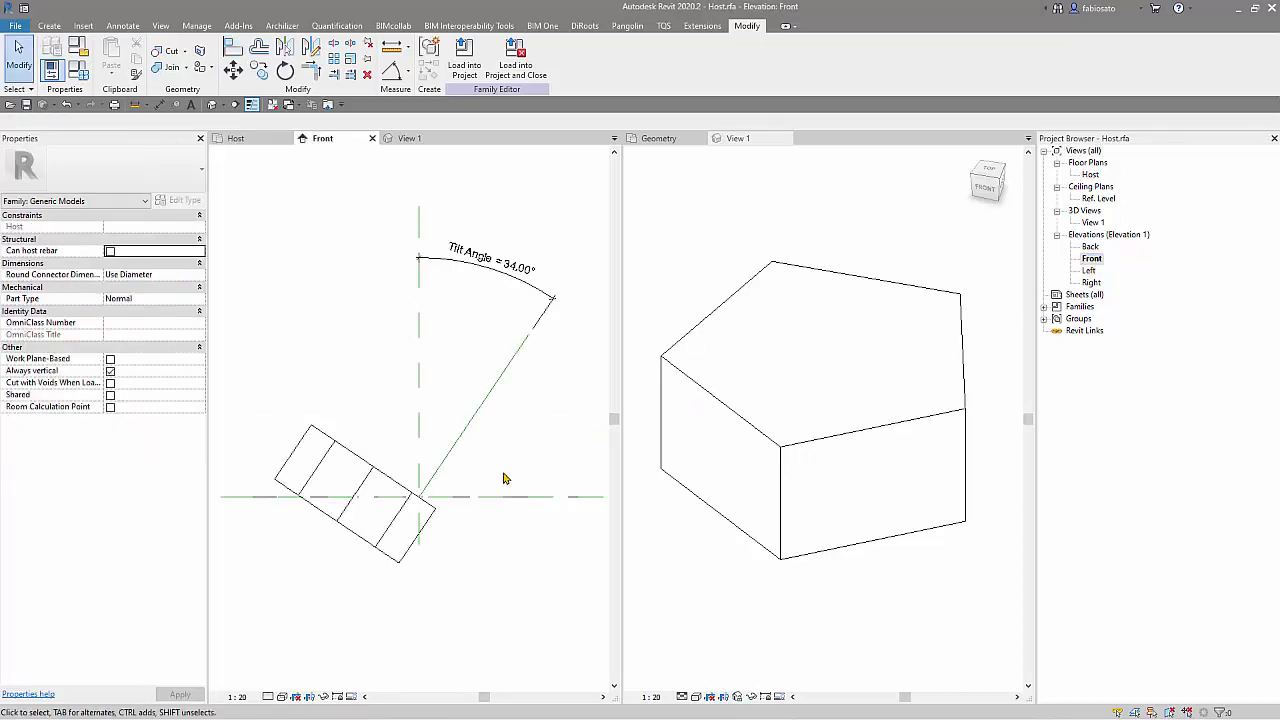
pyautogui.click(233, 47)
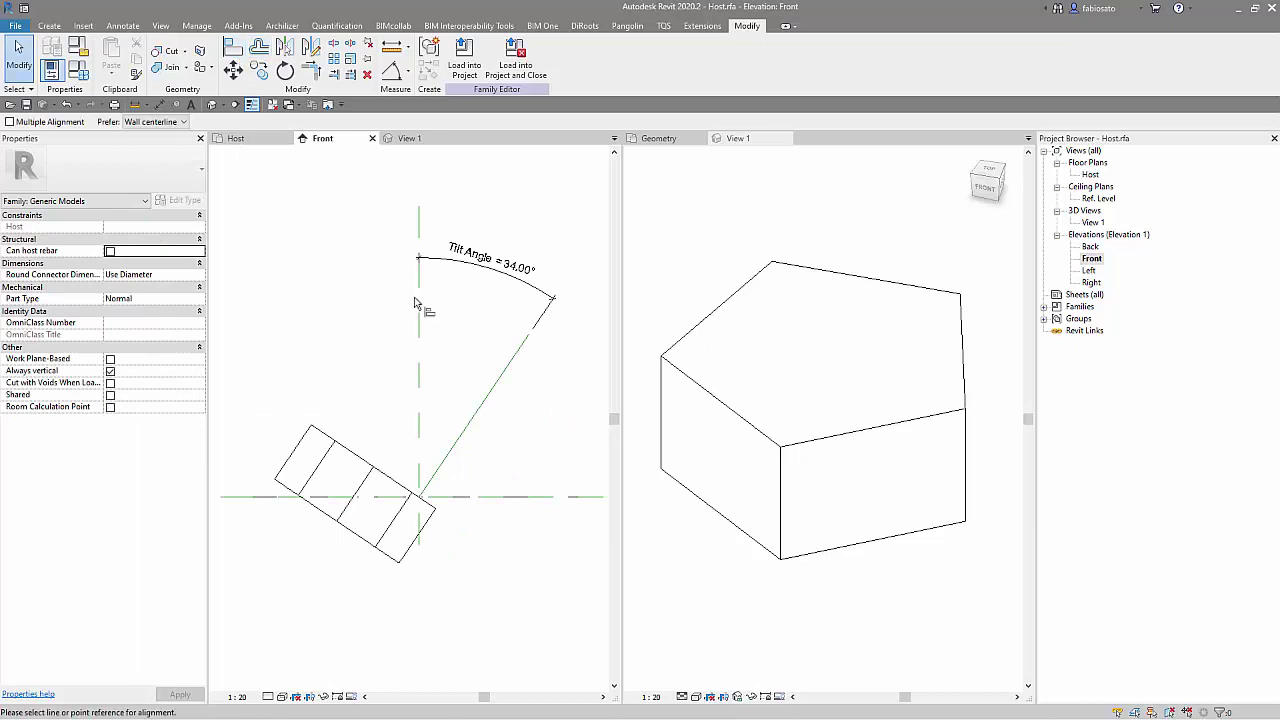
pyautogui.click(473, 426)
pyautogui.click(356, 497)
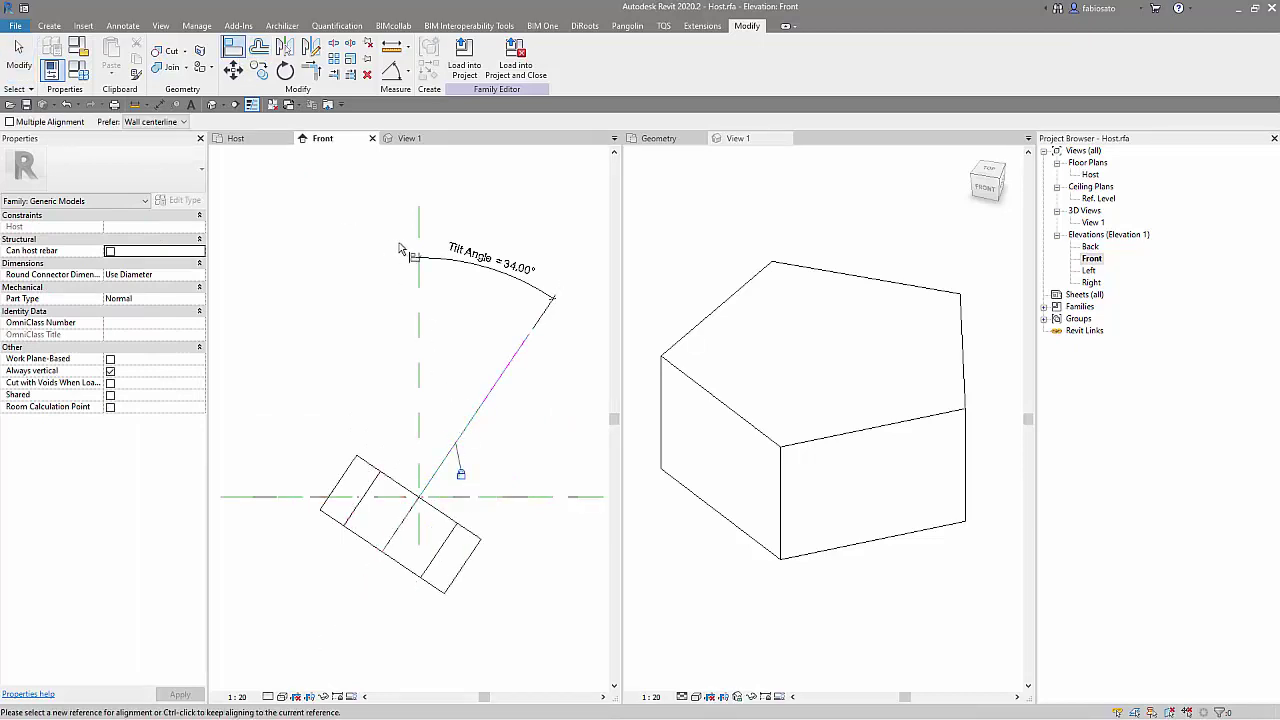
# Zoom out and orbit the Host 3D view to see the prism tilted along the reference line
pyautogui.click(411, 144)
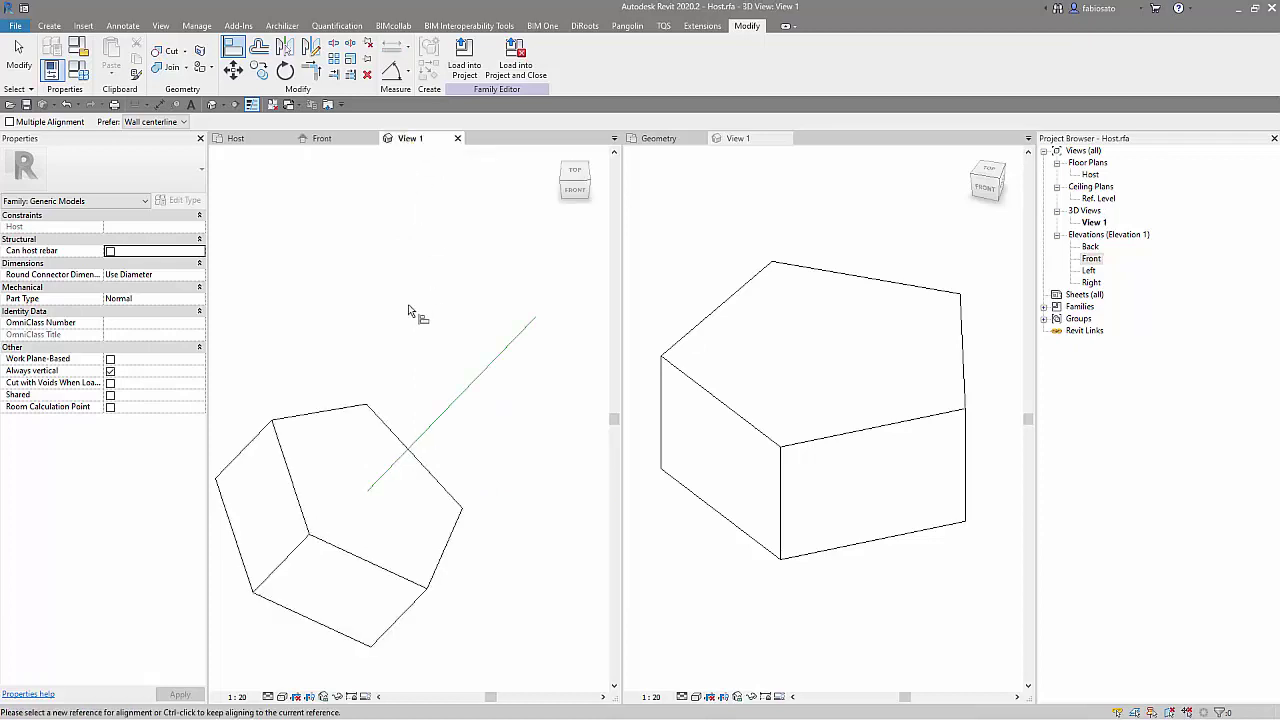
pyautogui.scroll(-2, 412, 307)
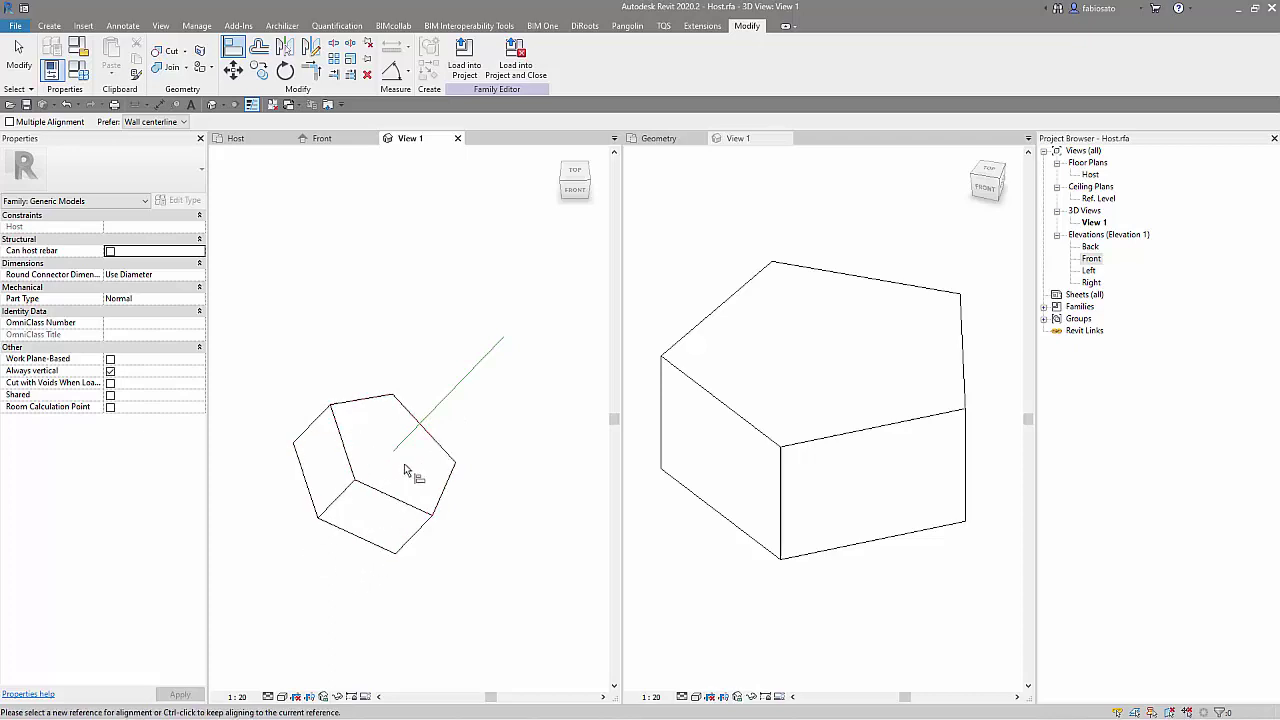
pyautogui.keyDown('shift'); pyautogui.moveTo(500, 429); pyautogui.dragTo(412, 333, button='middle'); pyautogui.keyUp('shift')
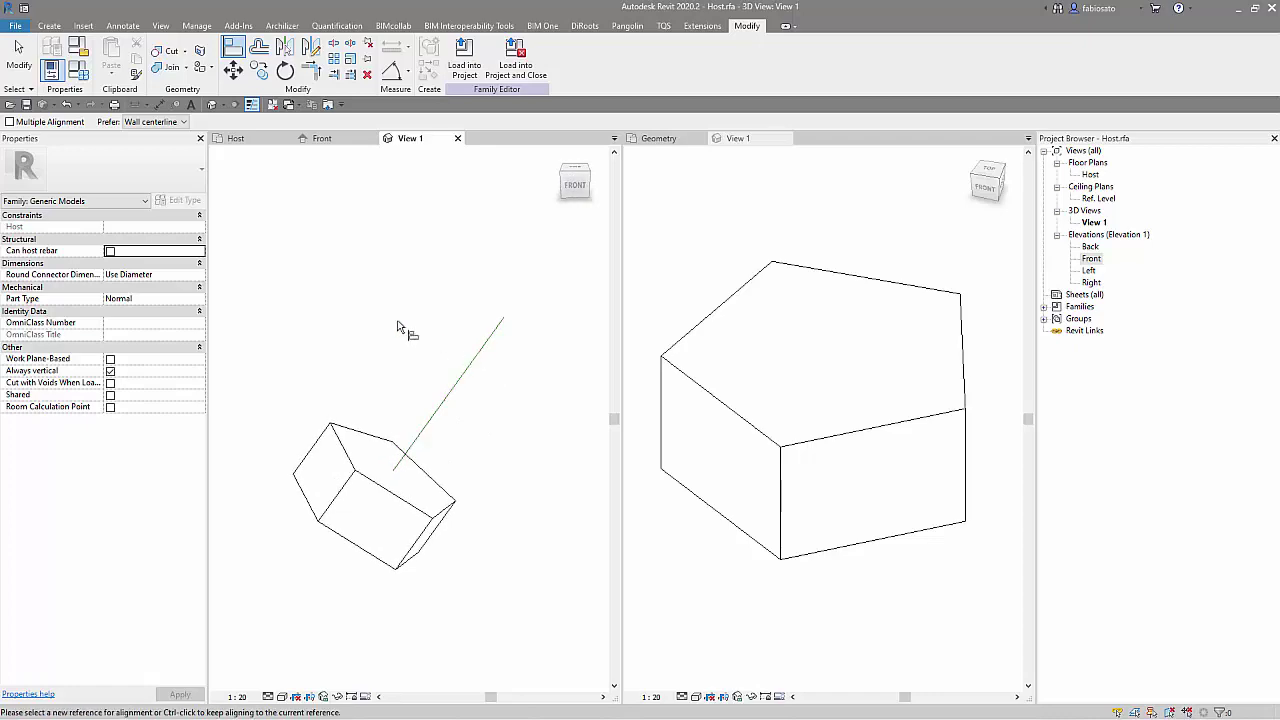
# In Family Types, apply a Tilt Angle of 20° to the Host family
pyautogui.click(78, 70)
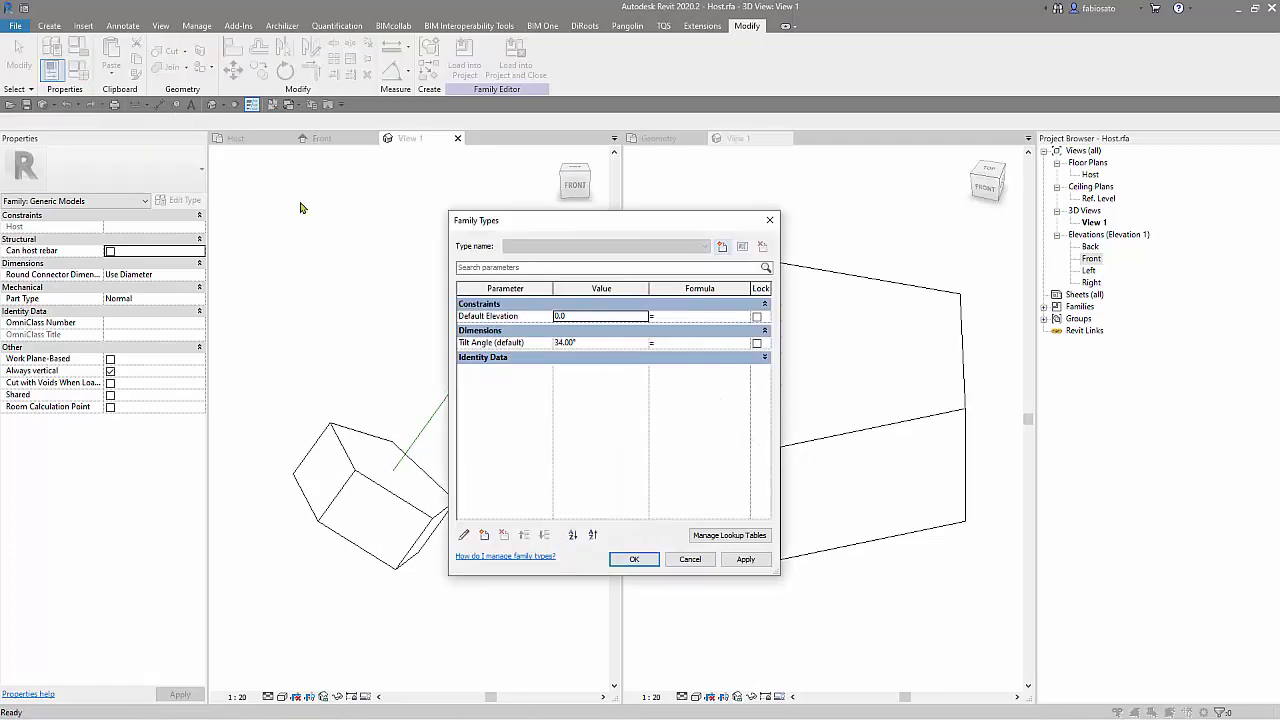
pyautogui.moveTo(563, 224); pyautogui.dragTo(735, 212)
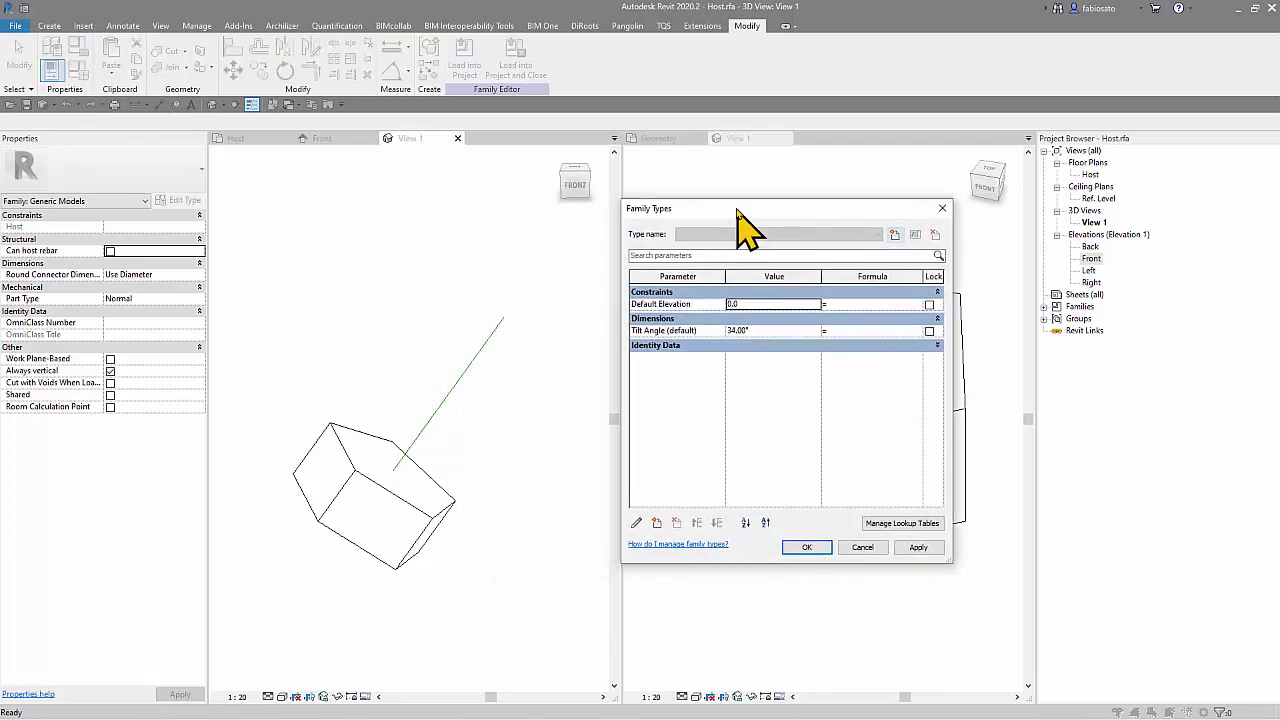
pyautogui.click(768, 331)
pyautogui.doubleClick(768, 331)
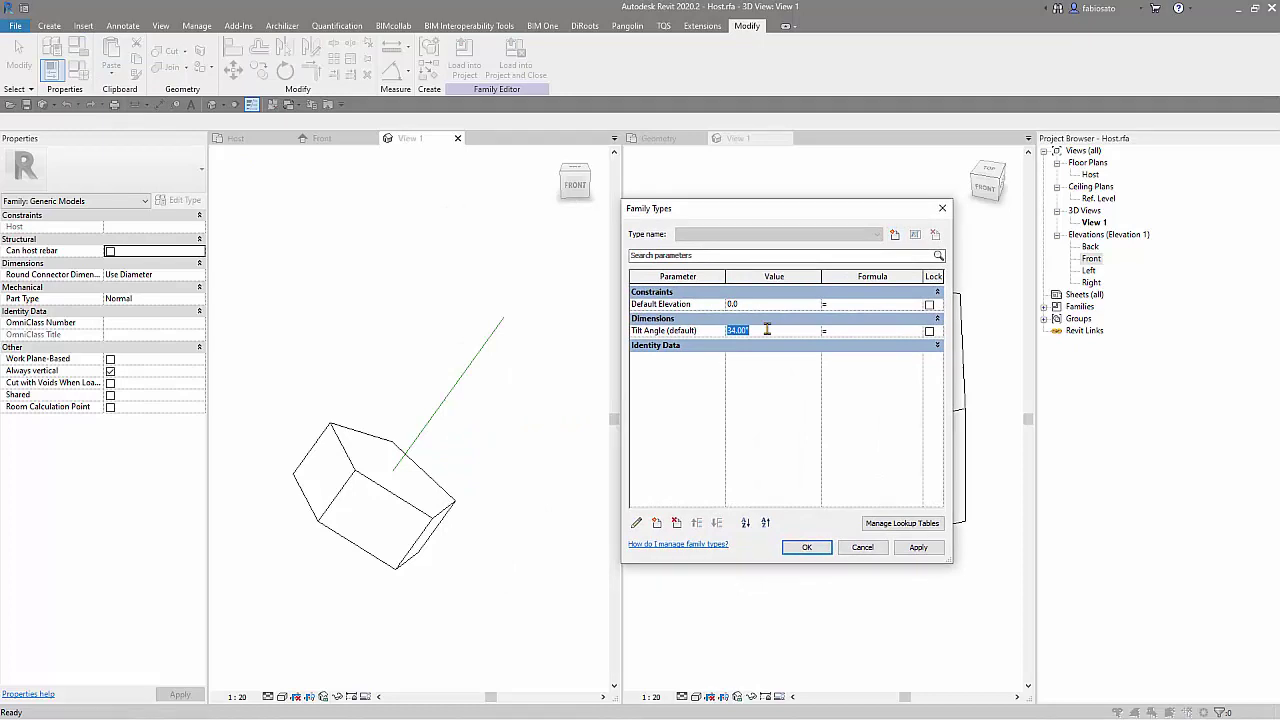
pyautogui.write('20')
pyautogui.click(908, 546)
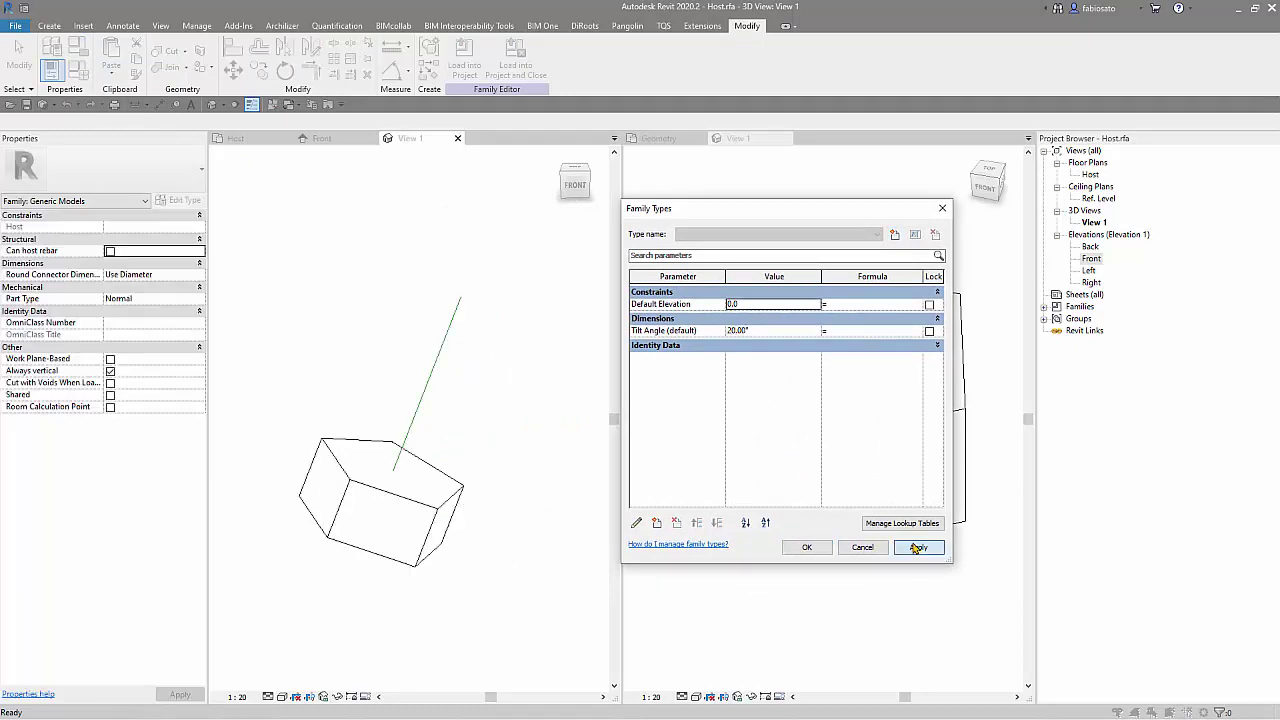
# Flex the Tilt Angle to 45°, then to -45°, applying each value
pyautogui.doubleClick(765, 338)
pyautogui.write('45')
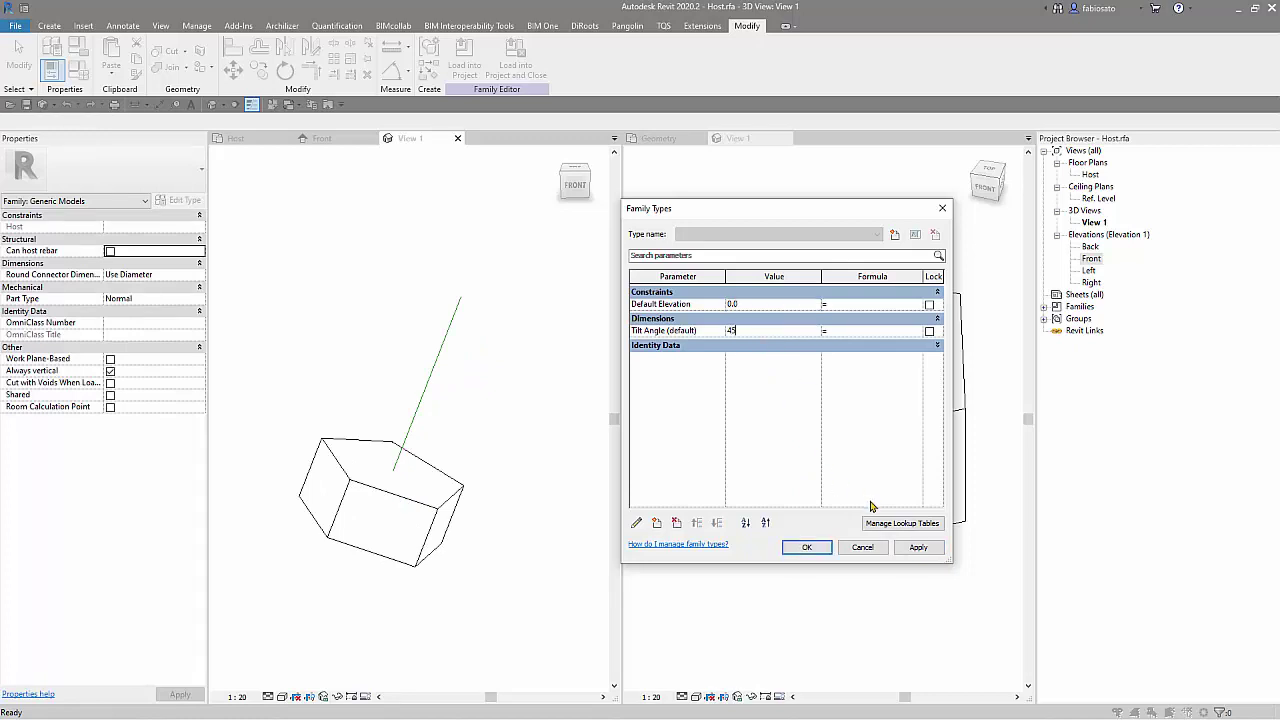
pyautogui.click(908, 546)
pyautogui.doubleClick(765, 338)
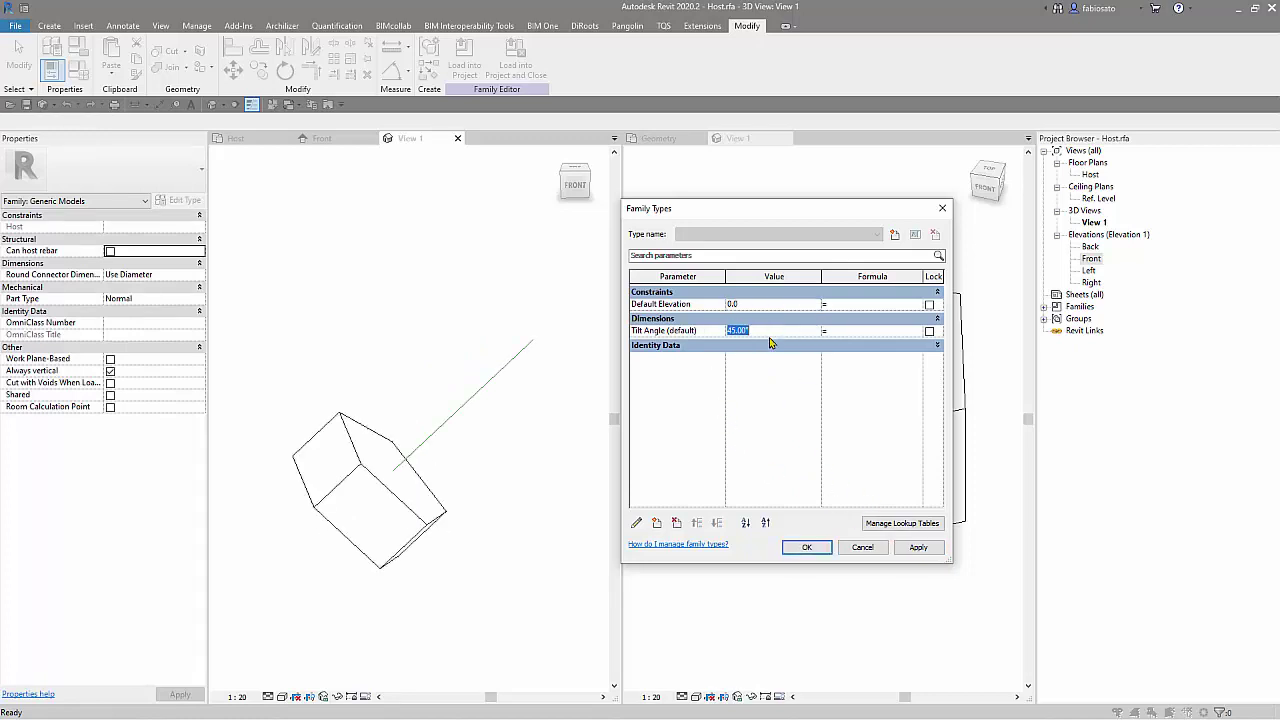
pyautogui.write('-45')
pyautogui.click(918, 547)
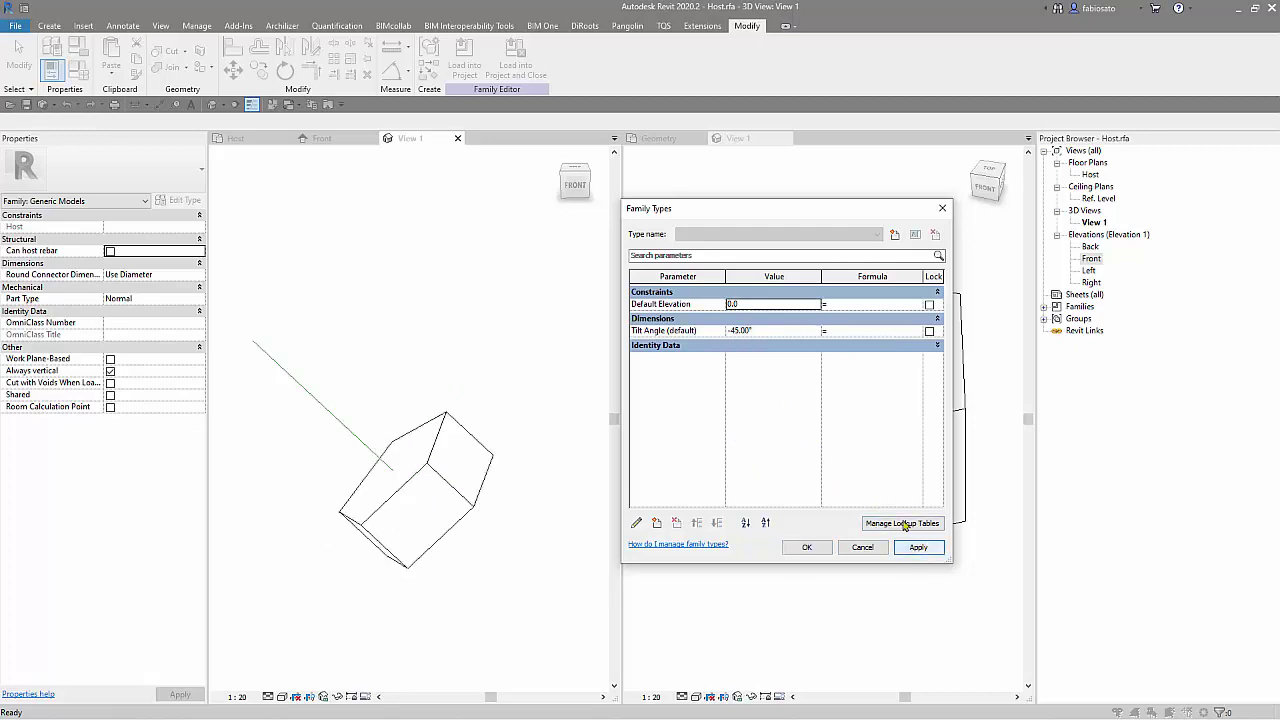
# Flex the Tilt Angle to 90°, then to 0°, applying each value
pyautogui.click(776, 331)
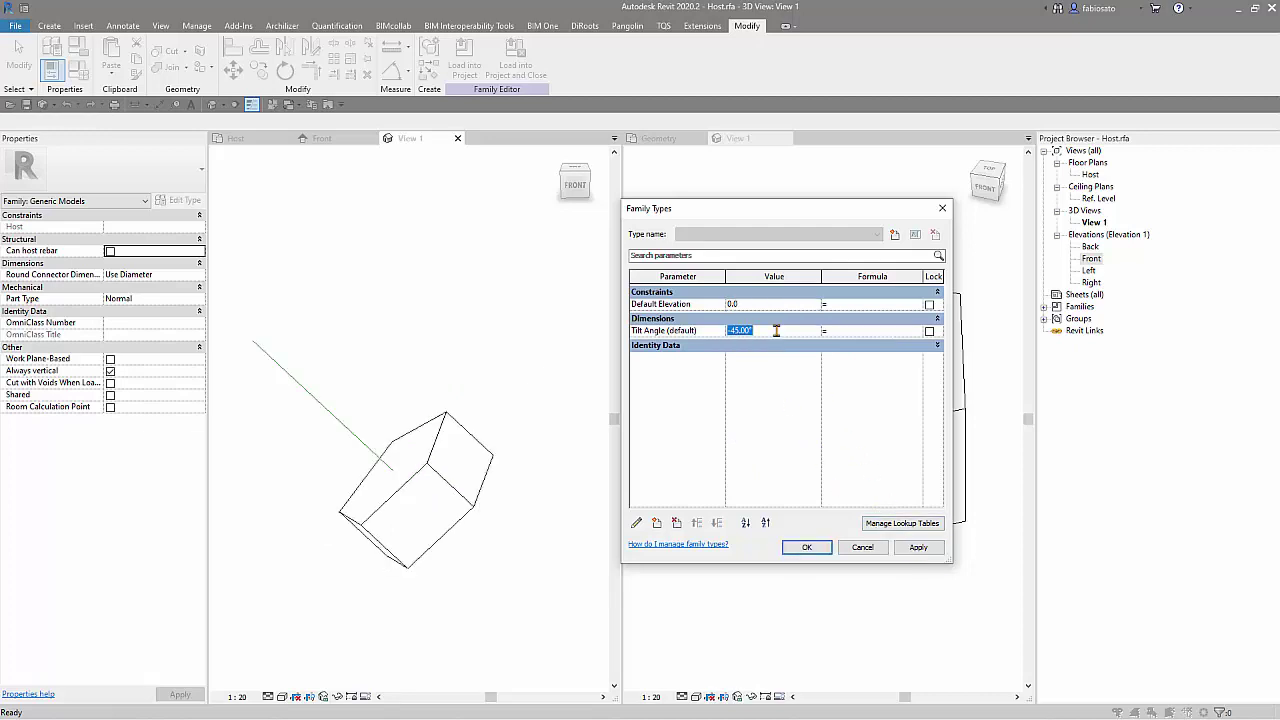
pyautogui.write('90')
pyautogui.click(918, 547)
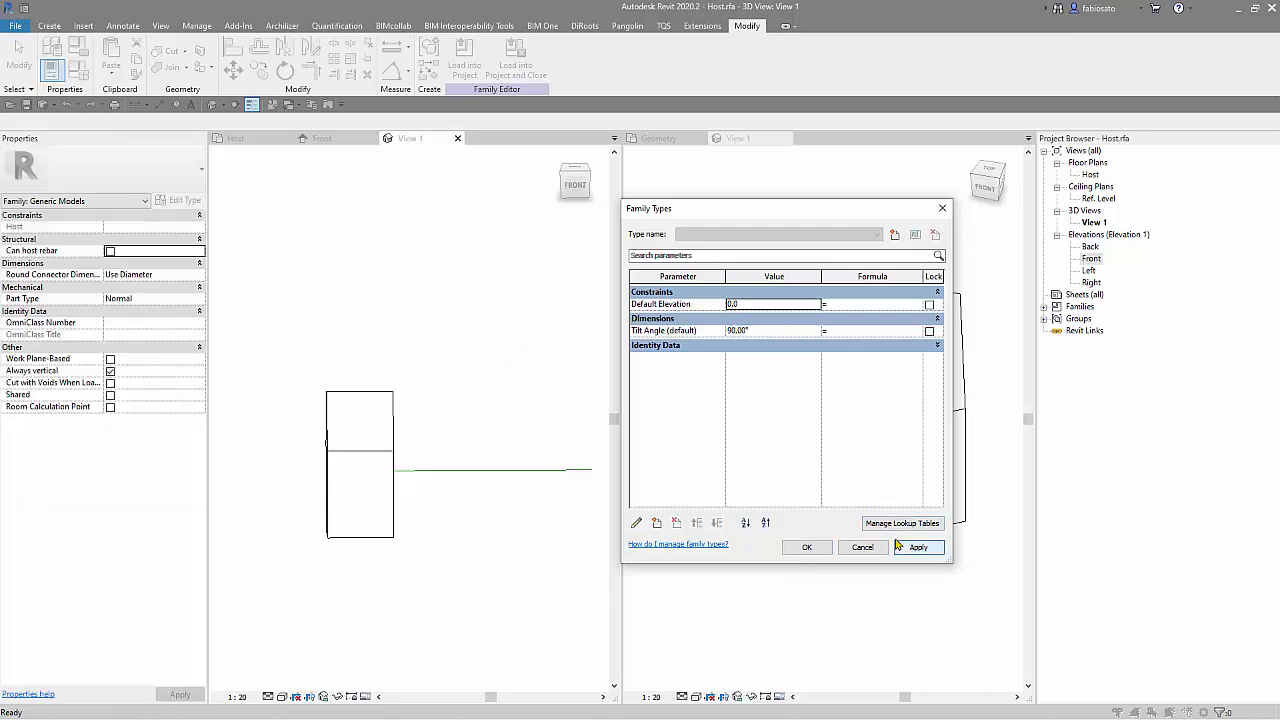
pyautogui.click(762, 331)
pyautogui.write('0')
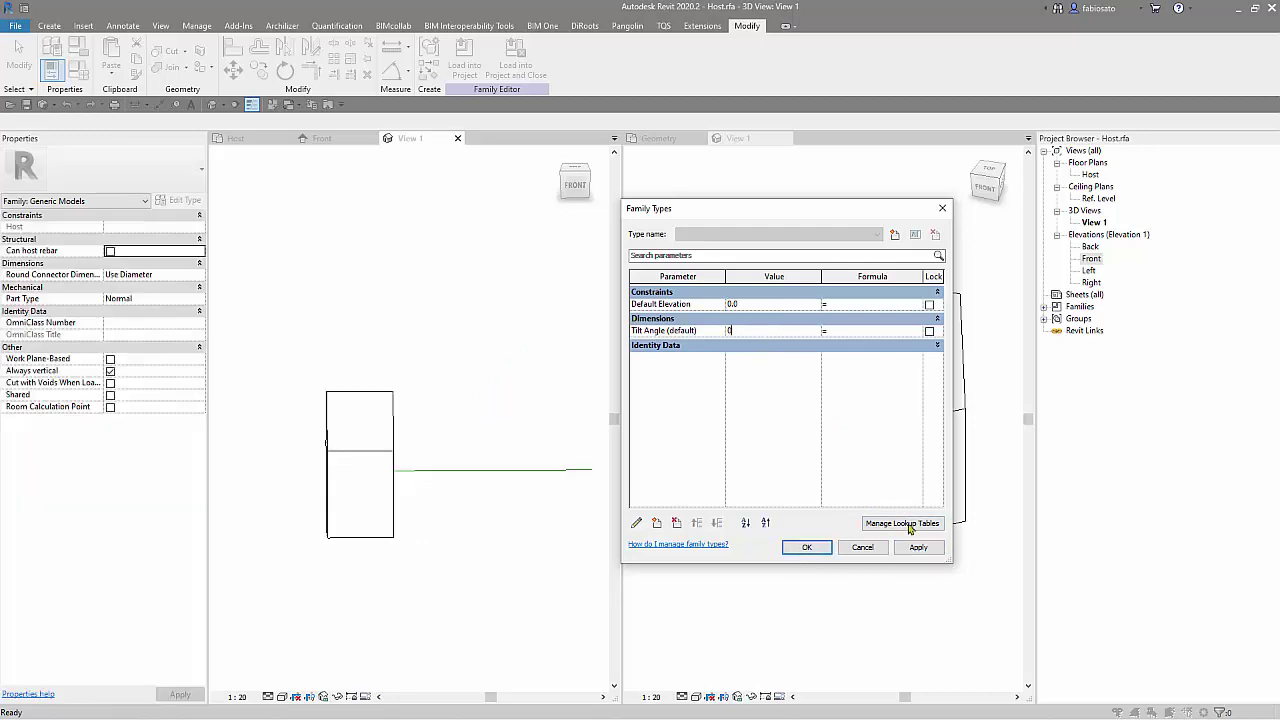
pyautogui.click(918, 547)
# Apply a 180° Tilt Angle, reset it to 0°, and close Family Types
pyautogui.click(754, 329)
pyautogui.write('1')
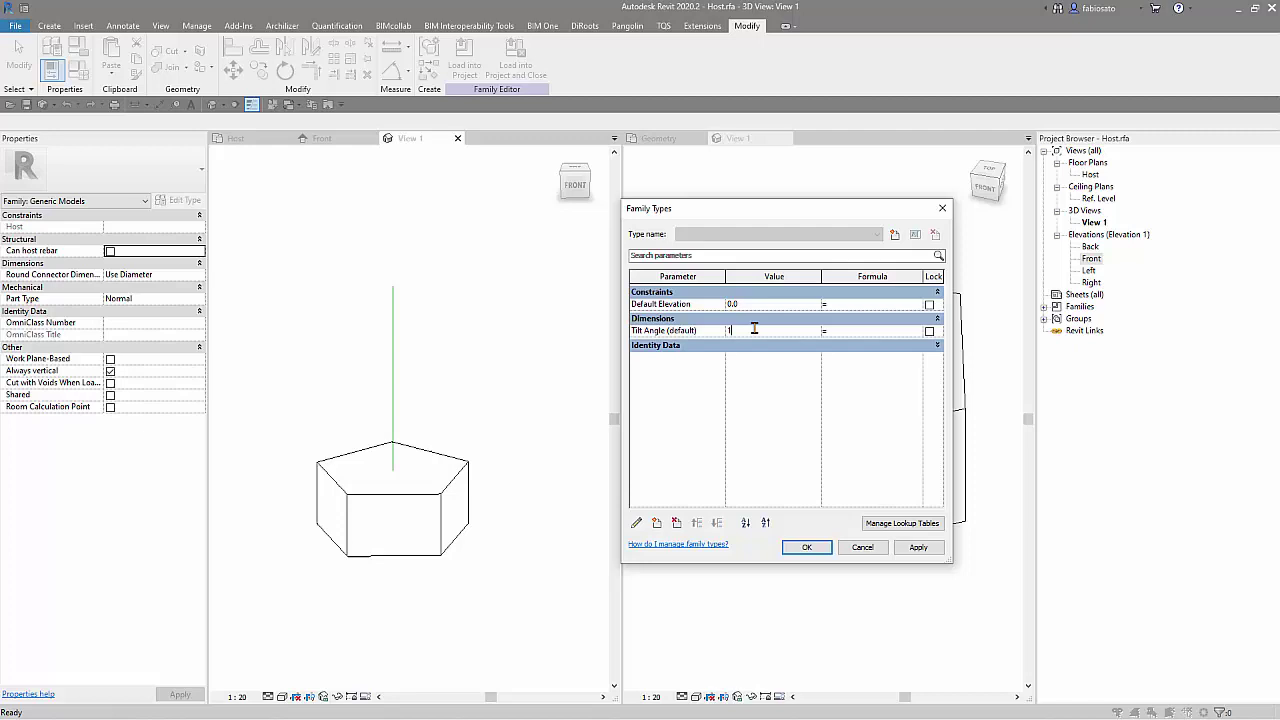
pyautogui.write('80')
pyautogui.click(918, 547)
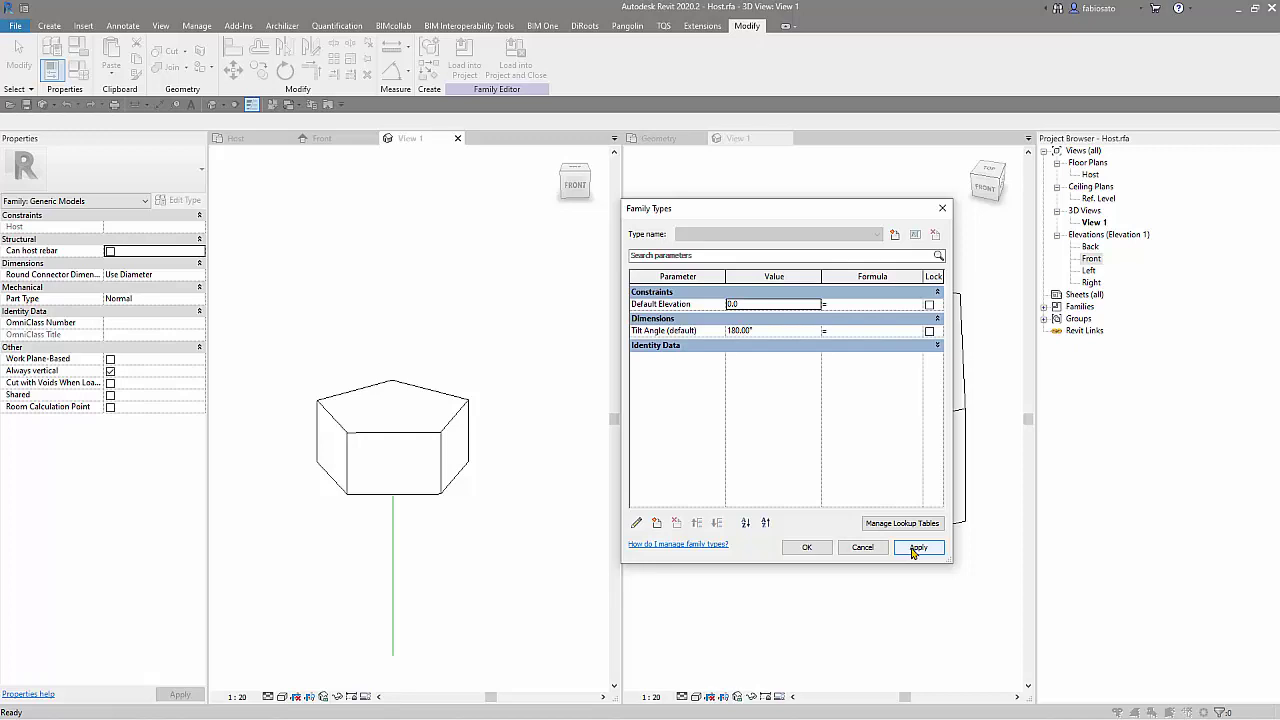
pyautogui.click(792, 331)
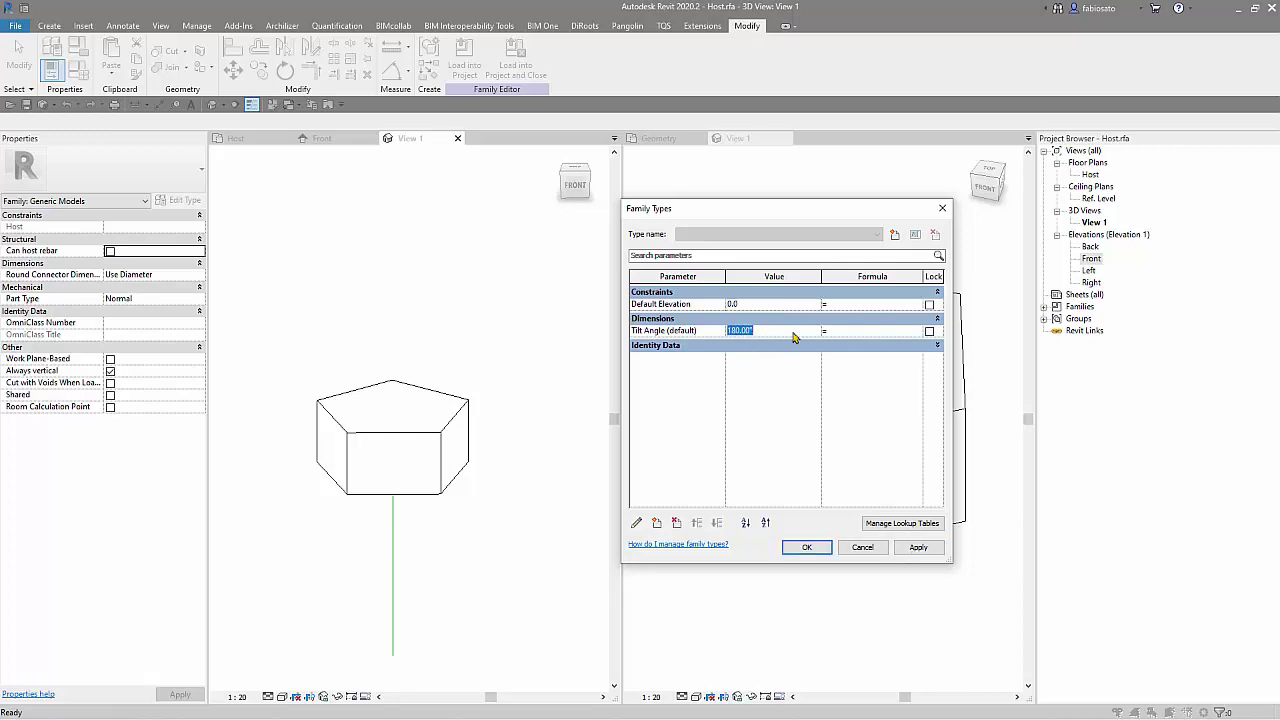
pyautogui.write('0')
pyautogui.click(910, 547)
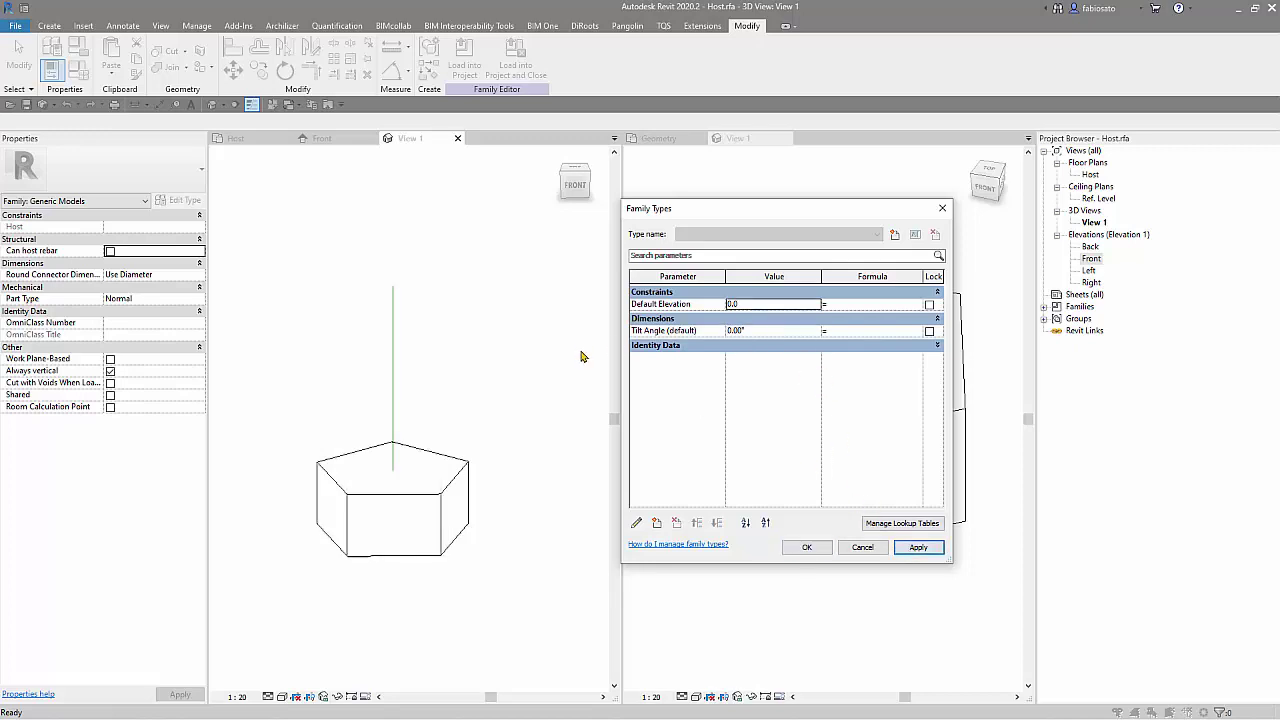
pyautogui.click(942, 208)
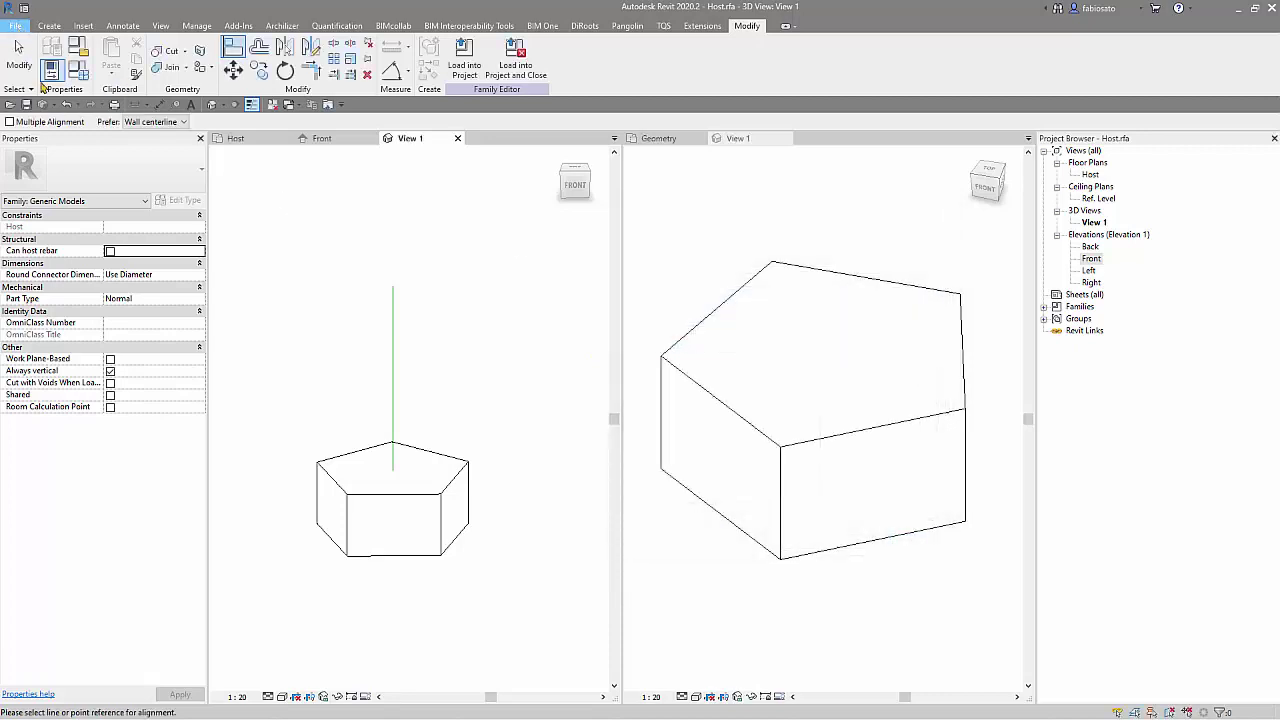
# Create a new project from the Arquitetura template
pyautogui.click(18, 27)
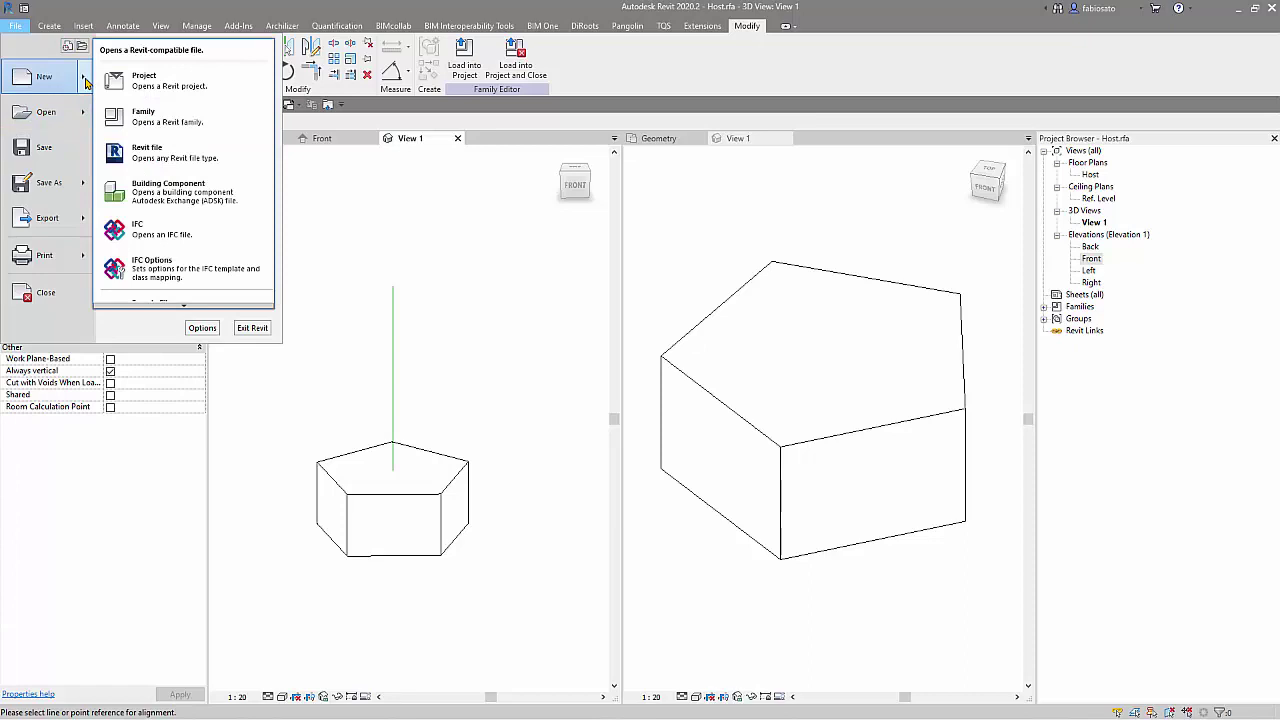
pyautogui.press('Escape')
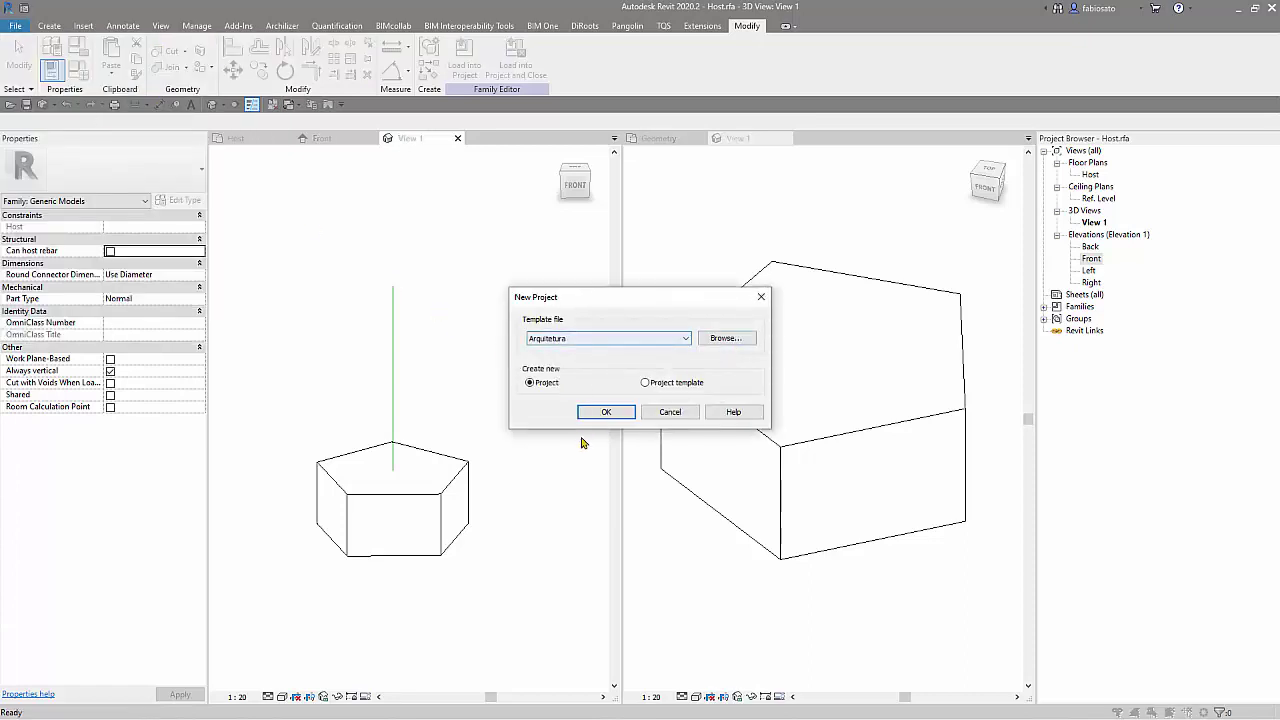
pyautogui.click(607, 411)
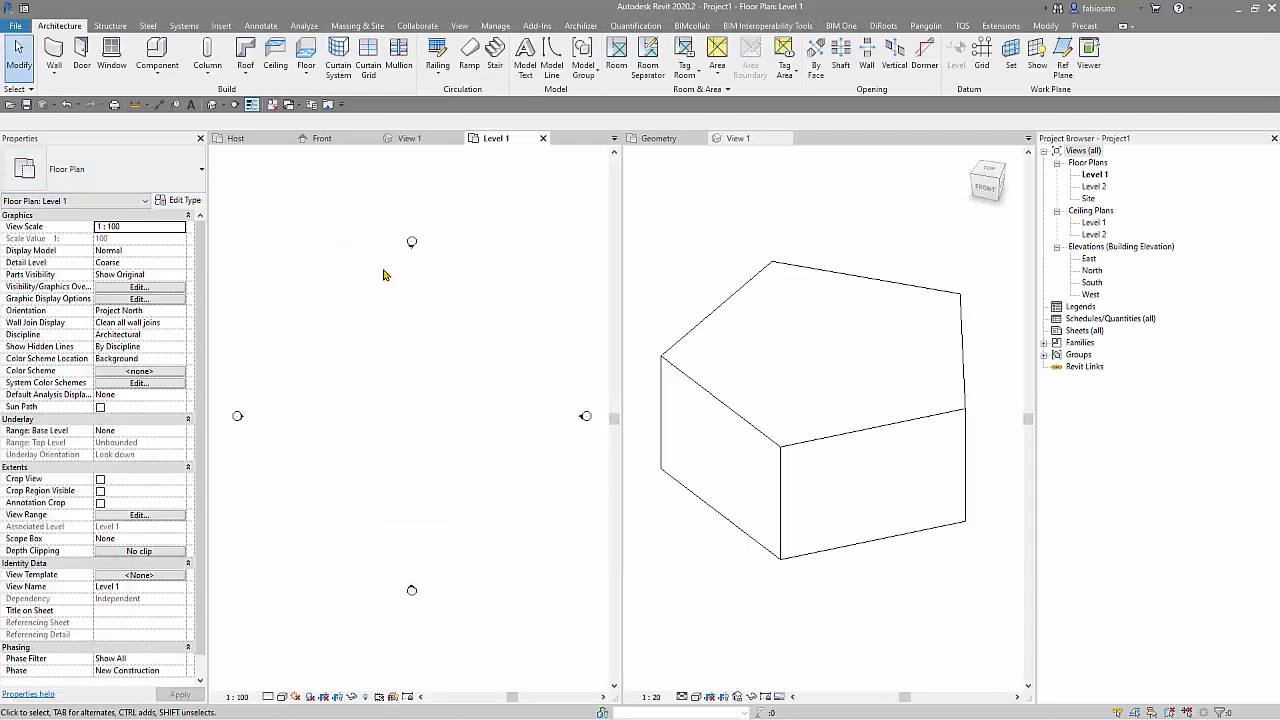
# Close Geometry.rfa saving its changes, then load the Host family into the project
pyautogui.click(401, 139)
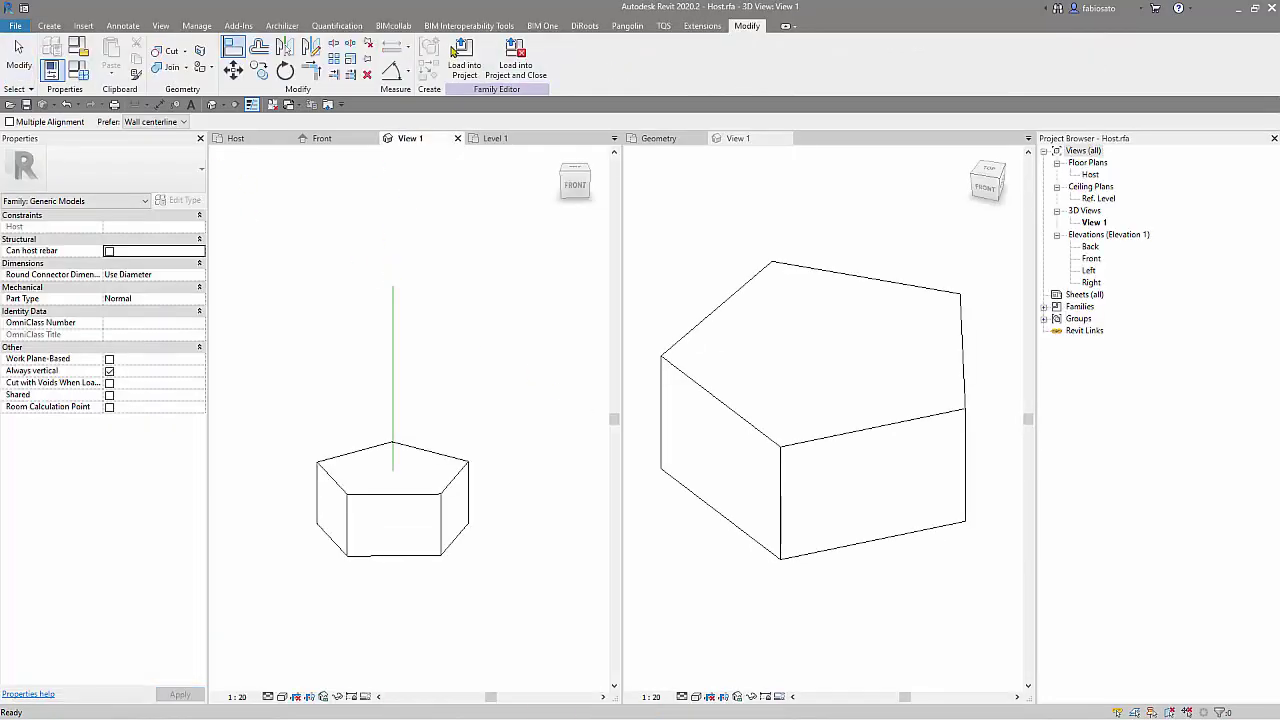
pyautogui.click(790, 140)
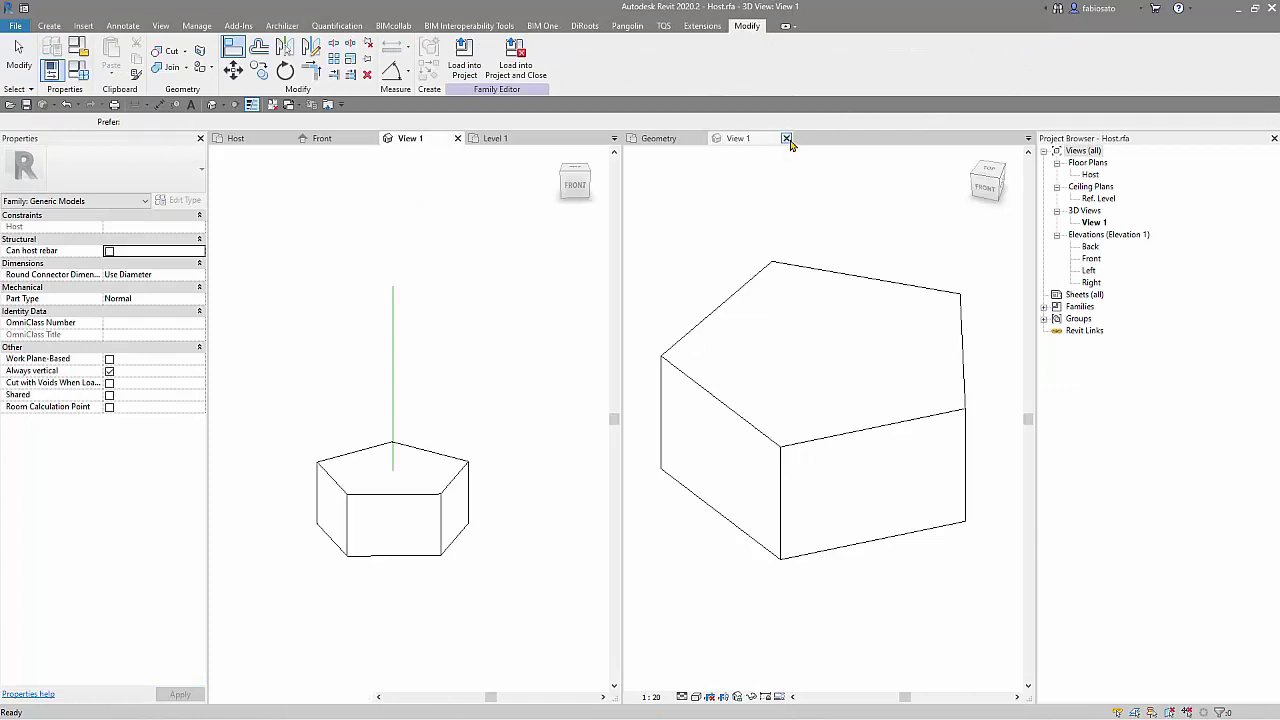
pyautogui.click(703, 138)
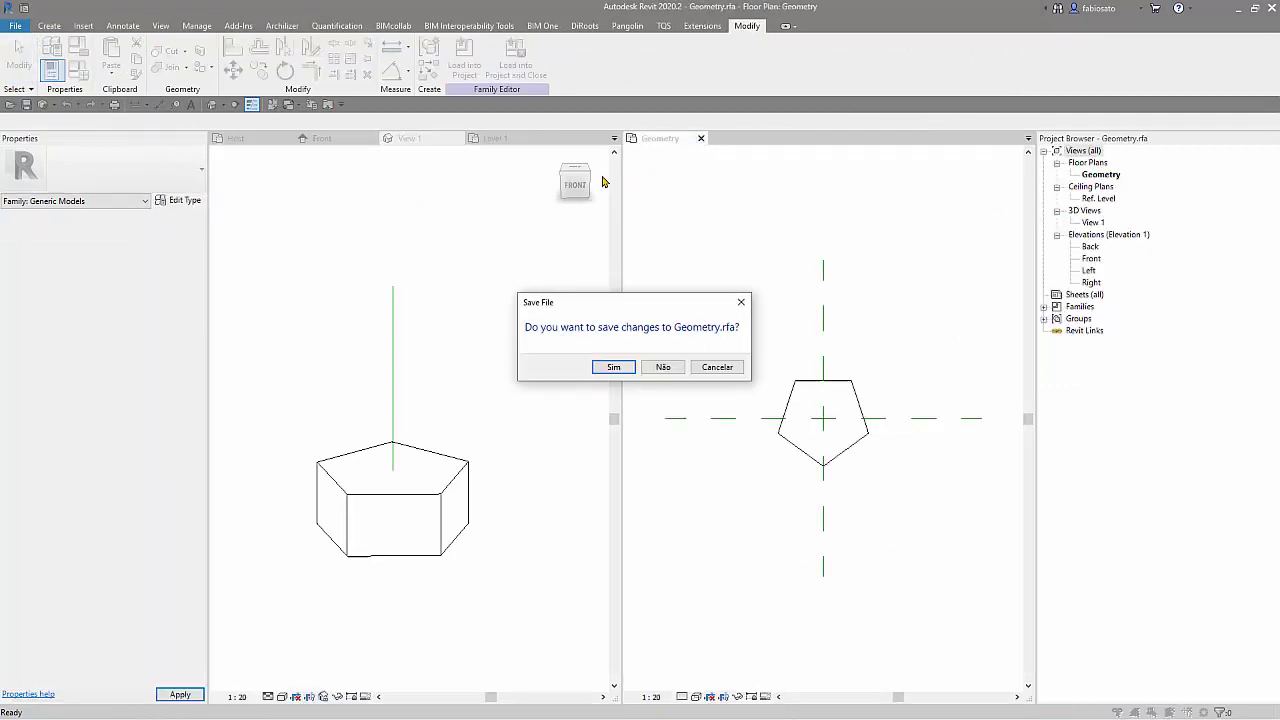
pyautogui.click(610, 367)
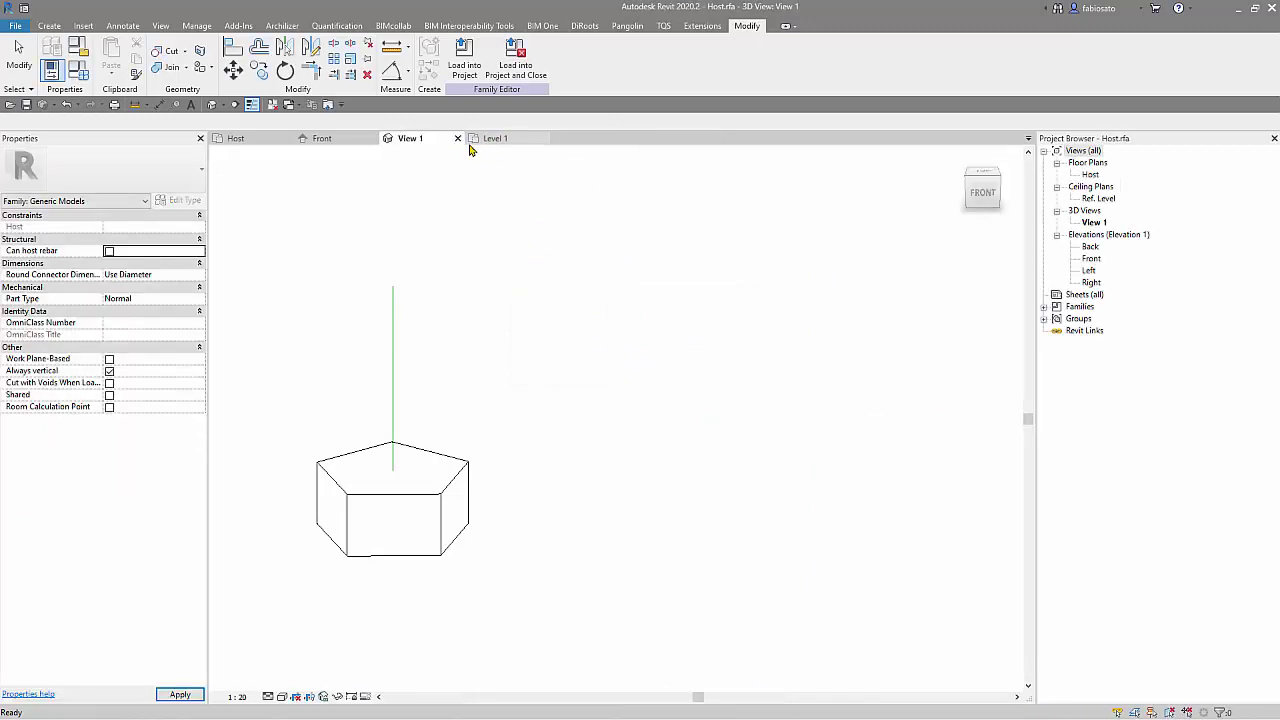
pyautogui.click(479, 77)
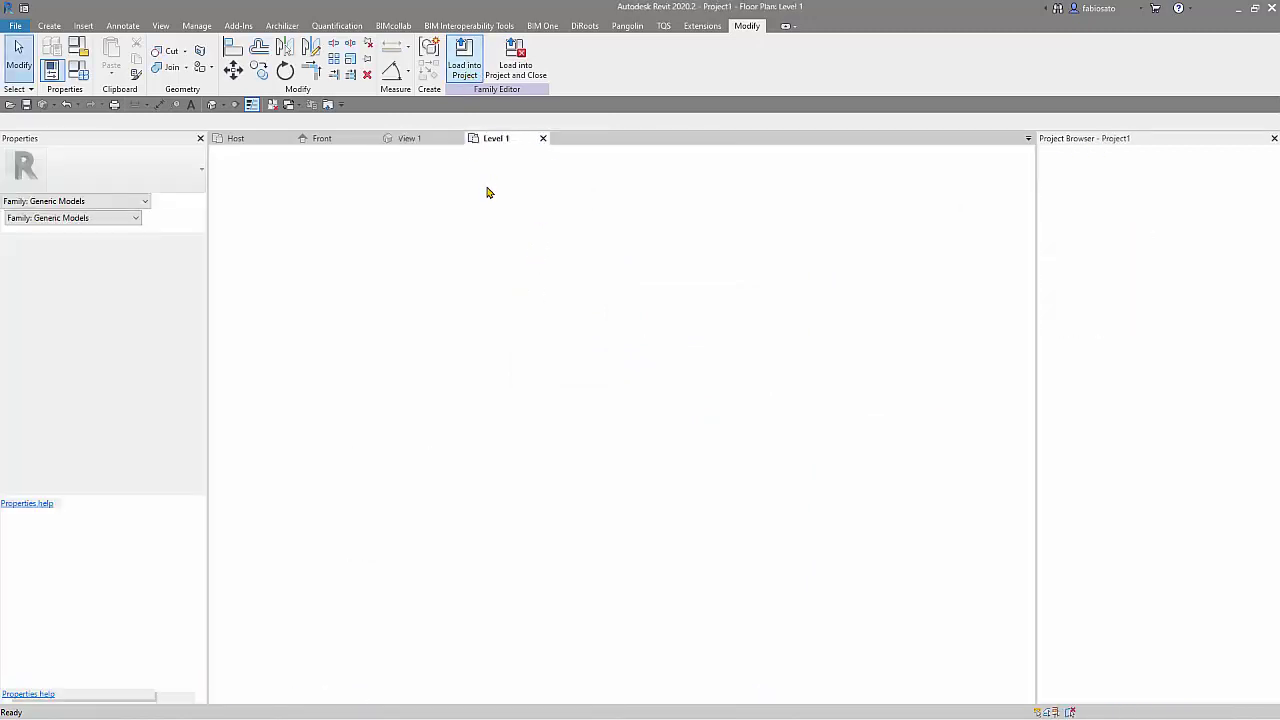
# Place one Host instance in the Level 1 floor plan
pyautogui.scroll(3, 417, 377)
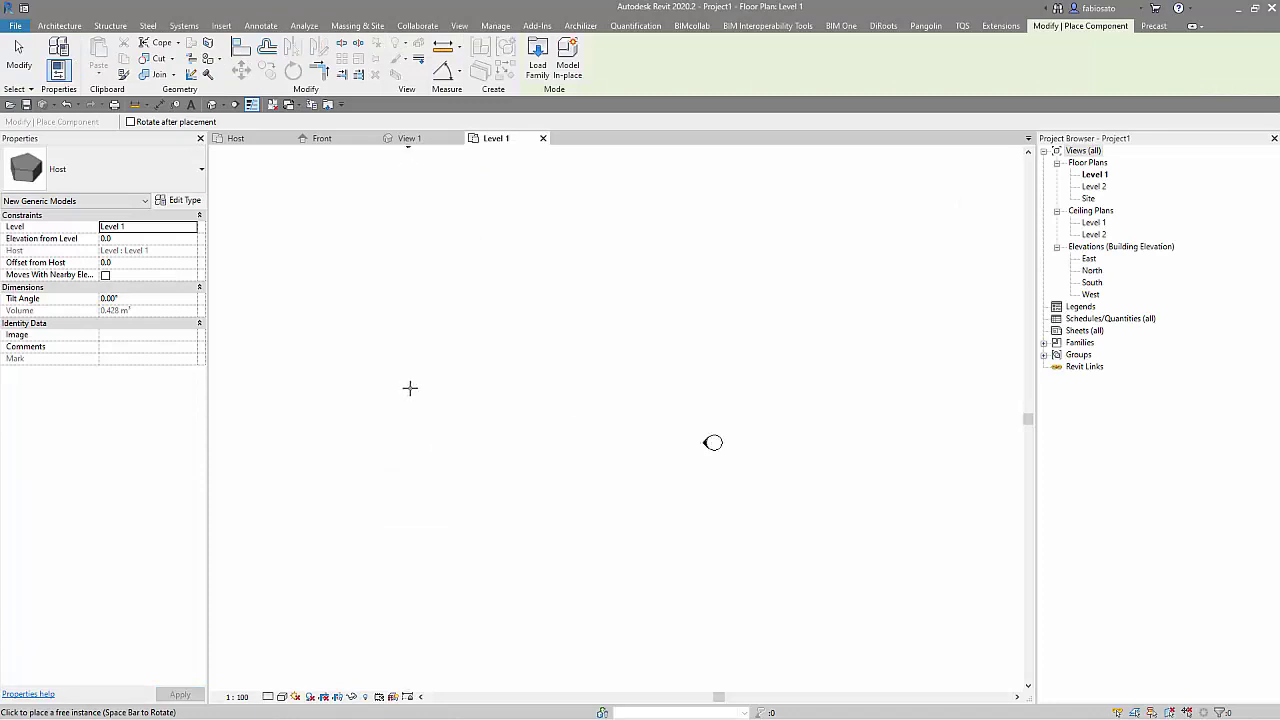
pyautogui.click(421, 402)
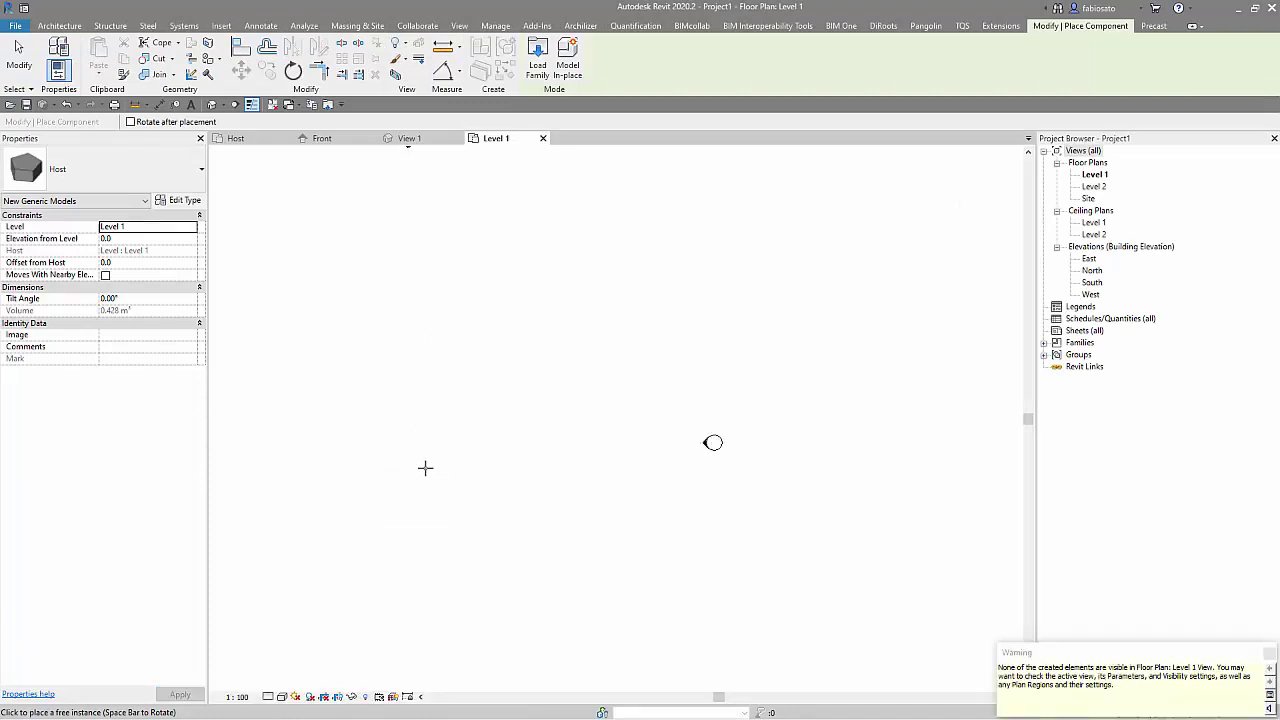
pyautogui.press('Escape')
pyautogui.press('Escape')
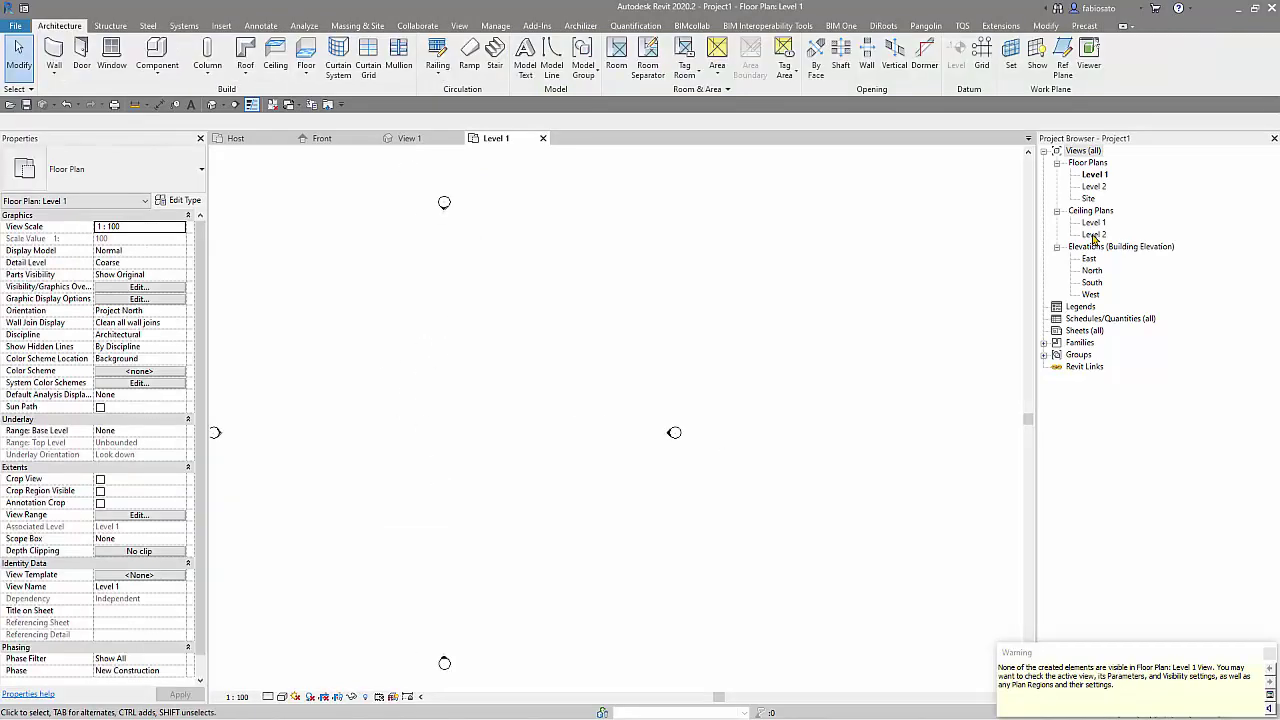
# In the South elevation, set the instance's Offset from Host to 1000, then return to Level 1
pyautogui.doubleClick(1092, 282)
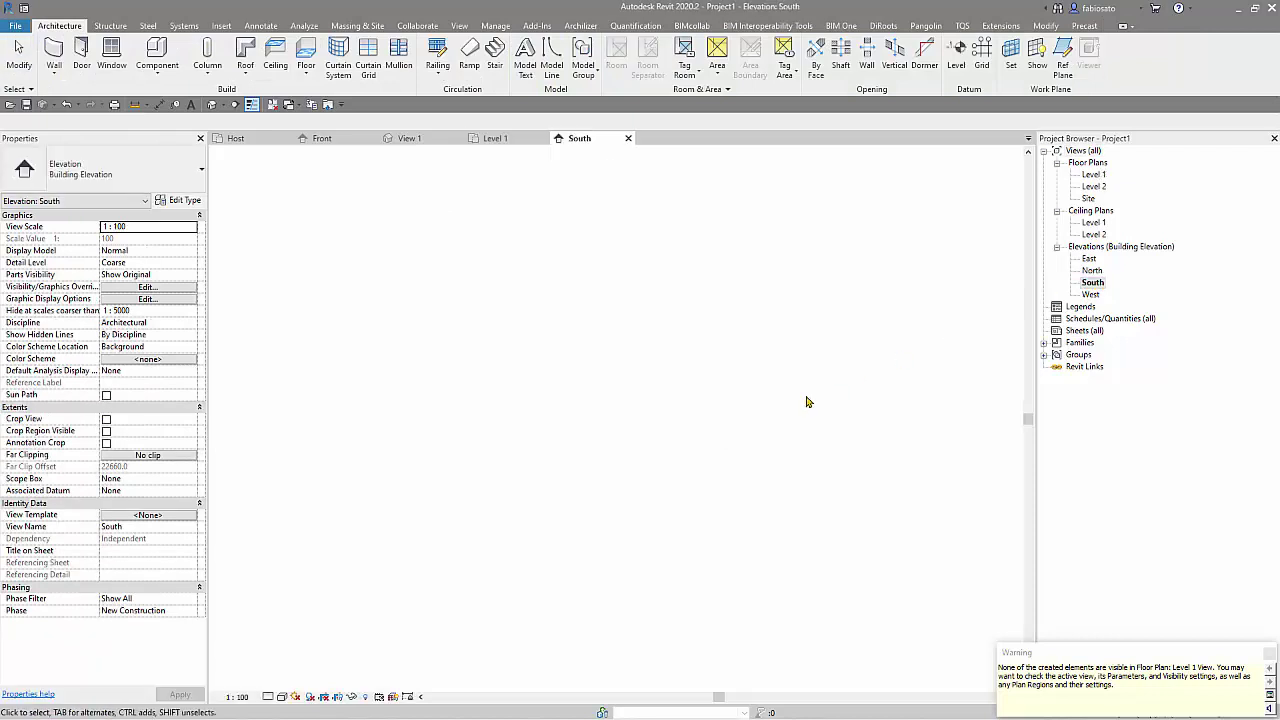
pyautogui.click(640, 480)
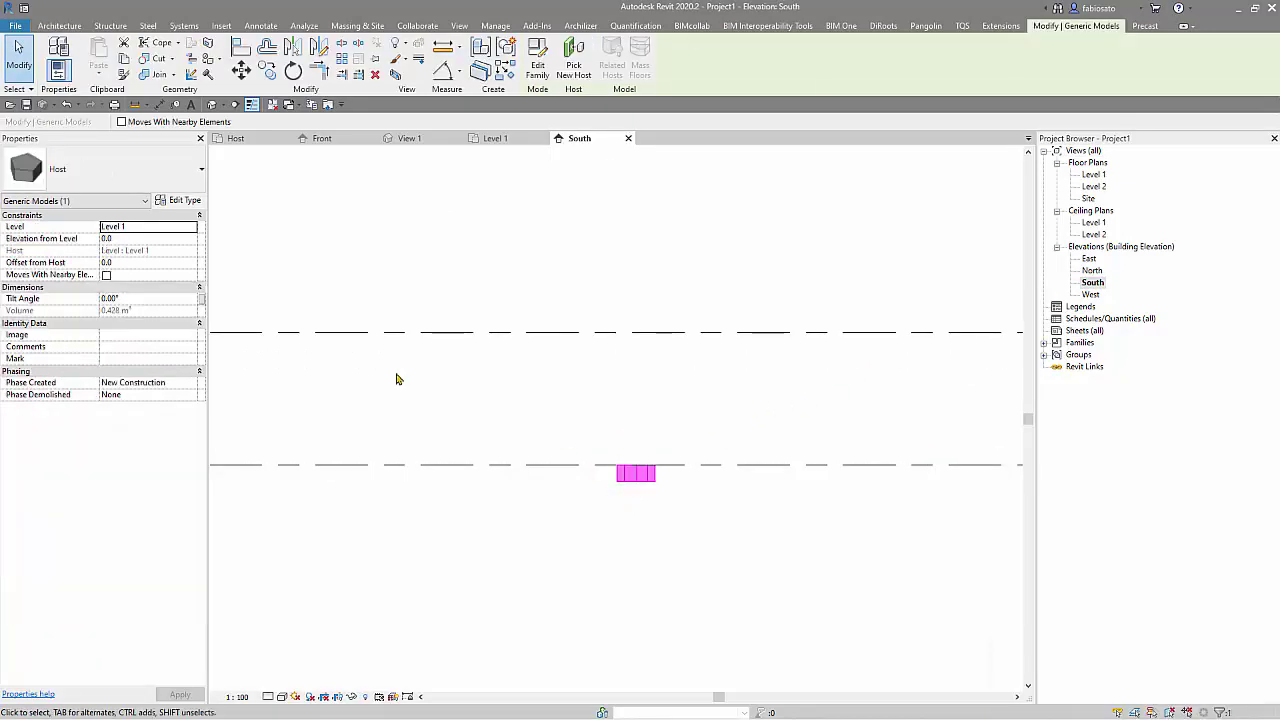
pyautogui.click(160, 263)
pyautogui.write('1000')
pyautogui.click(760, 298)
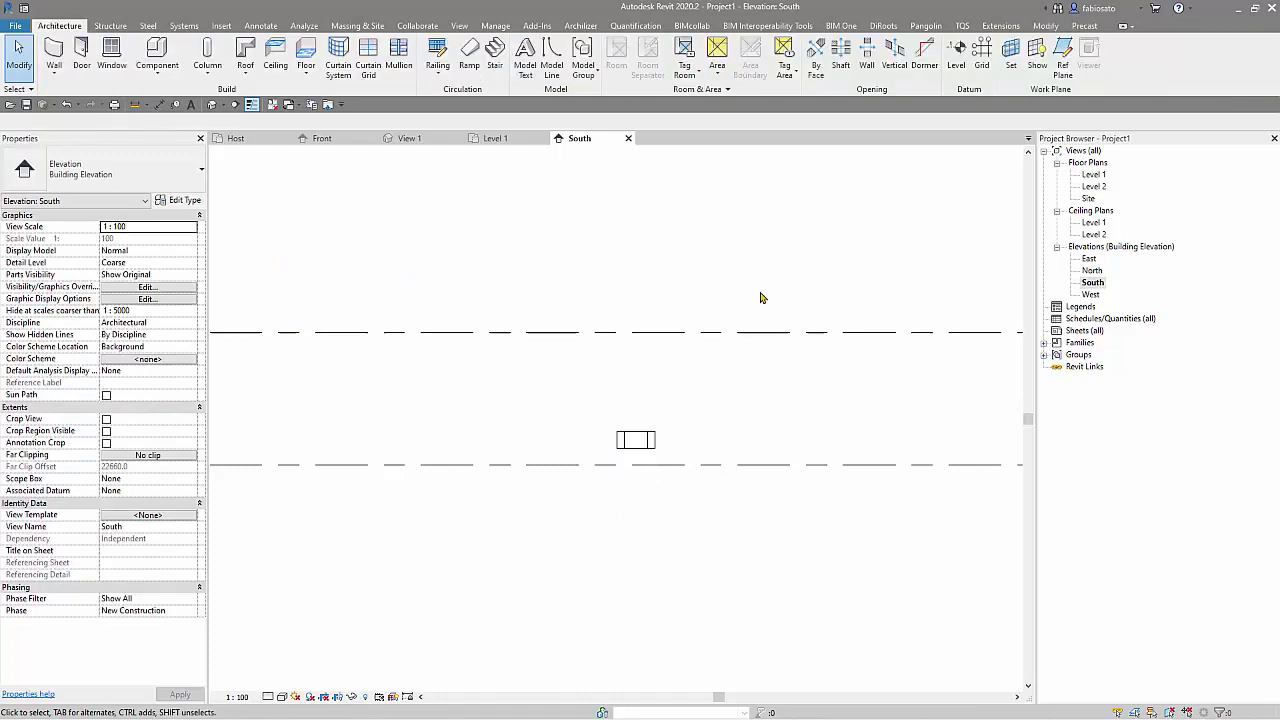
pyautogui.doubleClick(1093, 176)
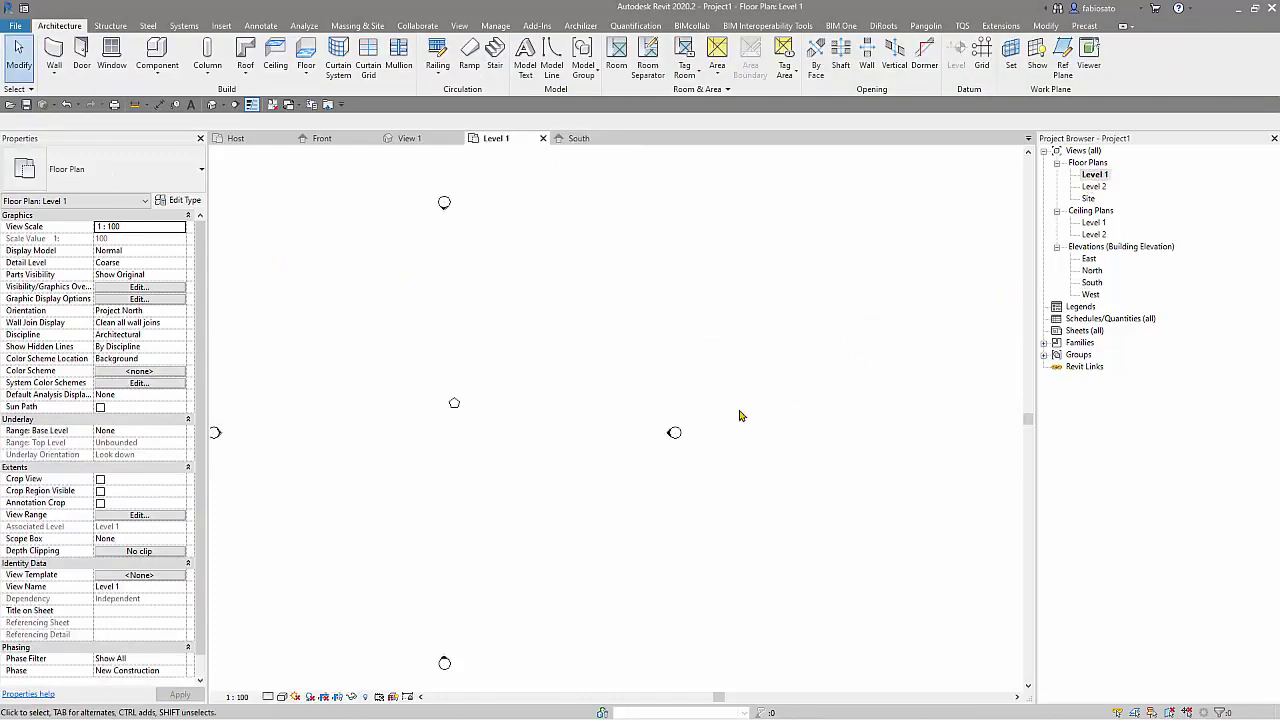
pyautogui.scroll(3, 477, 433)
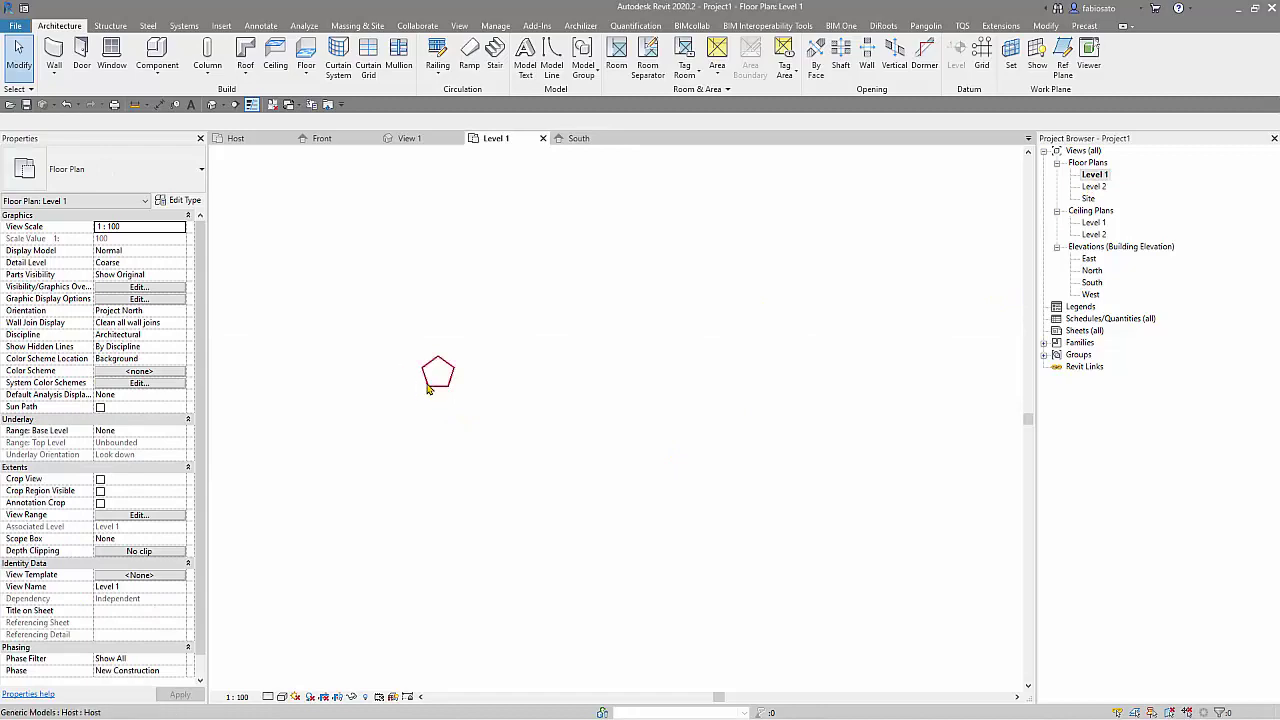
# In the Level 1 plan, set the Host instance's Tilt Angle to 30
pyautogui.click(430, 388)
pyautogui.click(147, 302)
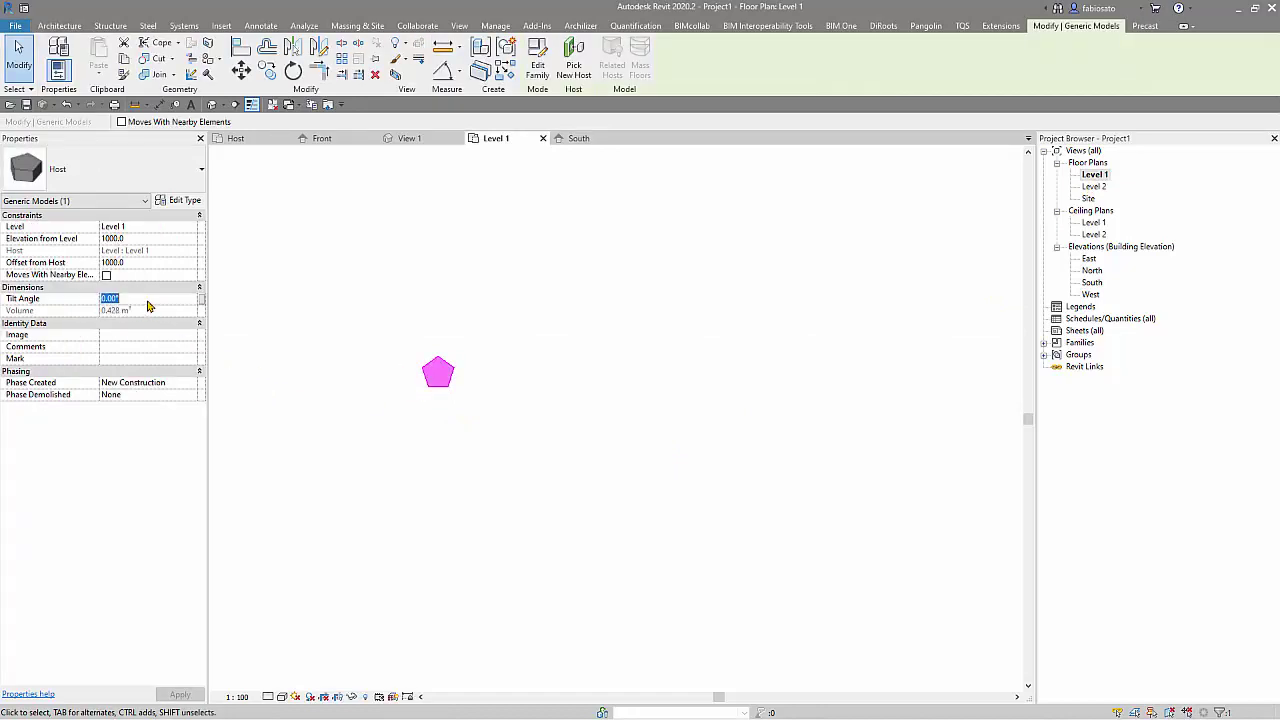
pyautogui.write('30')
pyautogui.click(380, 466)
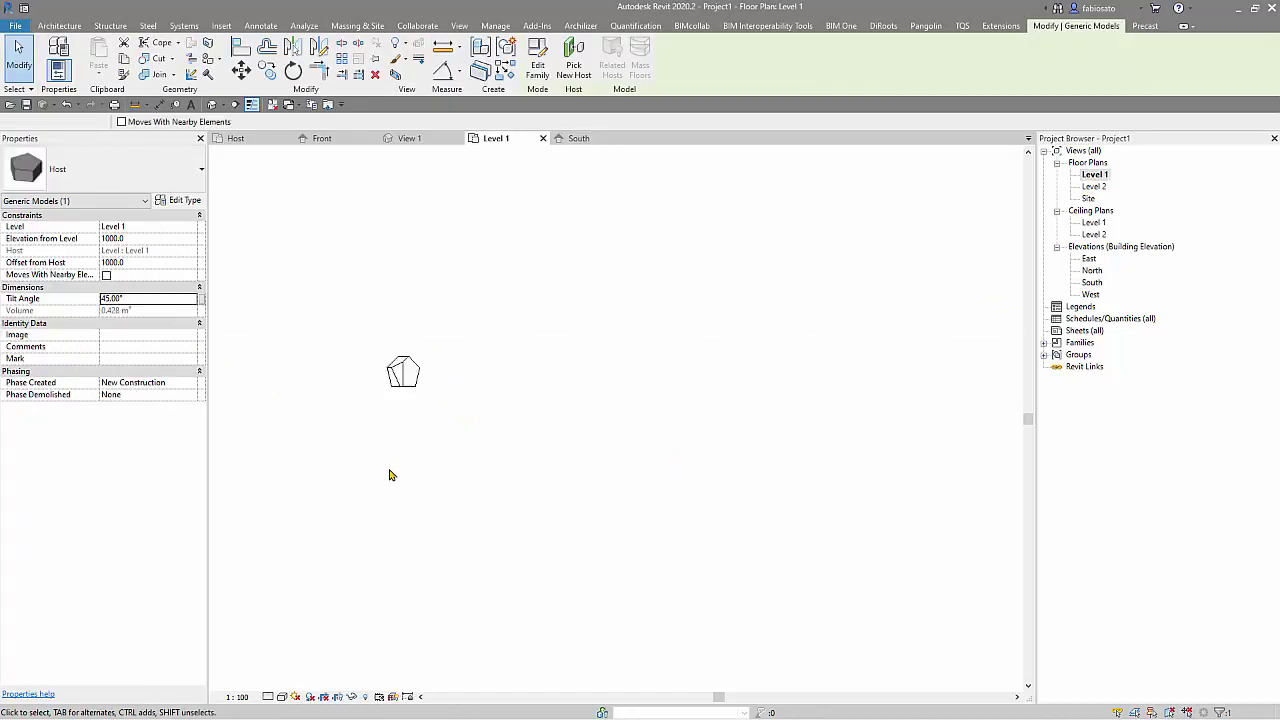
pyautogui.moveTo(372, 427); pyautogui.dragTo(533, 427, button='middle')
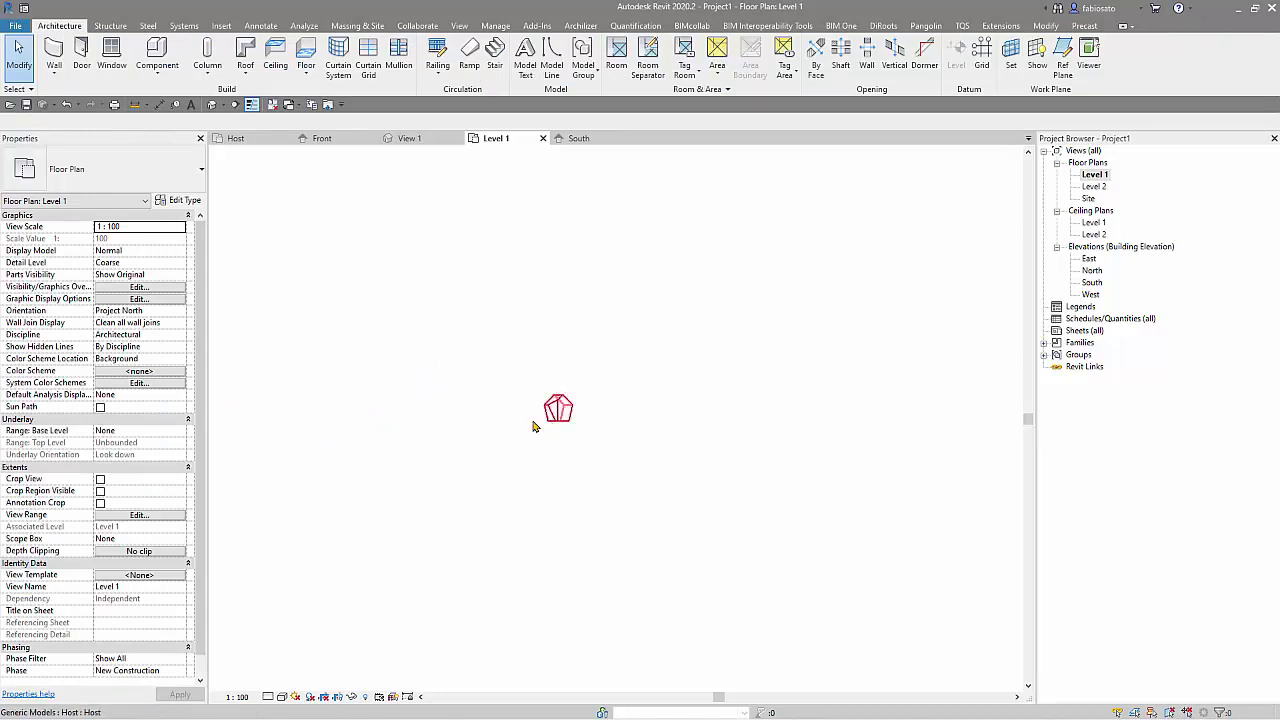
# In the South elevation, change the instance's Tilt Angle to 35, then to -45°
pyautogui.doubleClick(1092, 282)
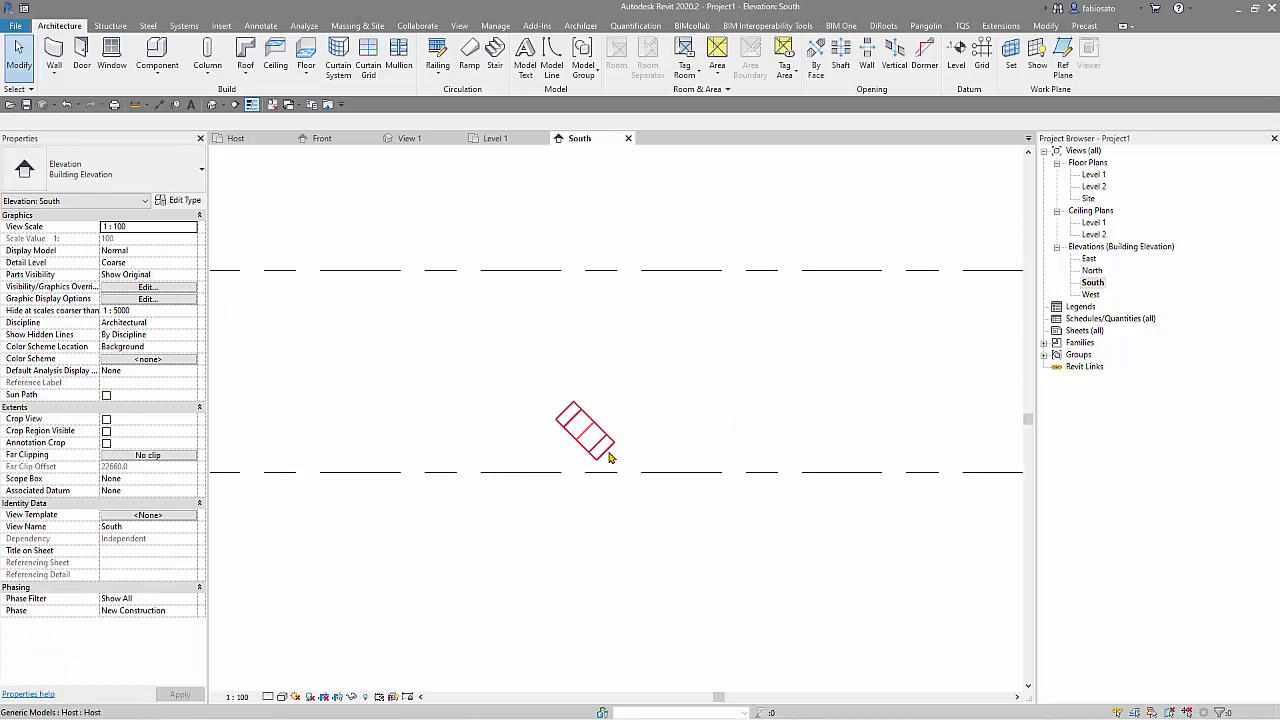
pyautogui.click(609, 457)
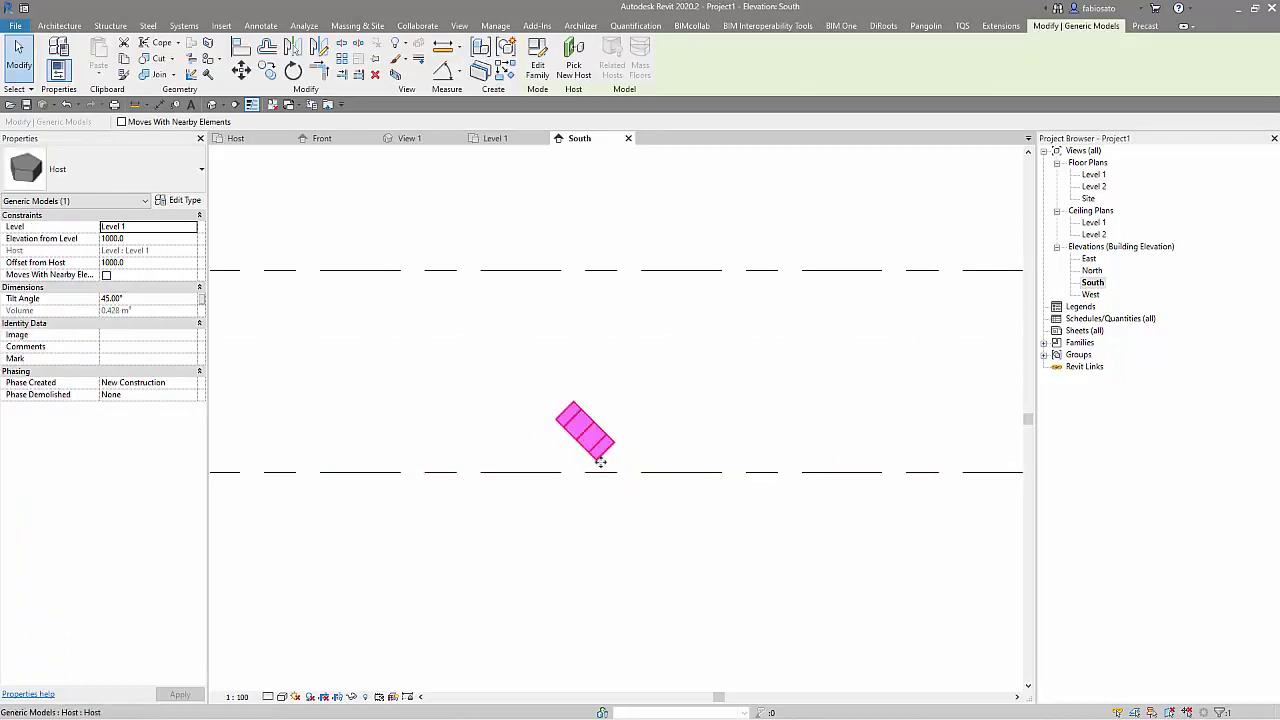
pyautogui.click(151, 300)
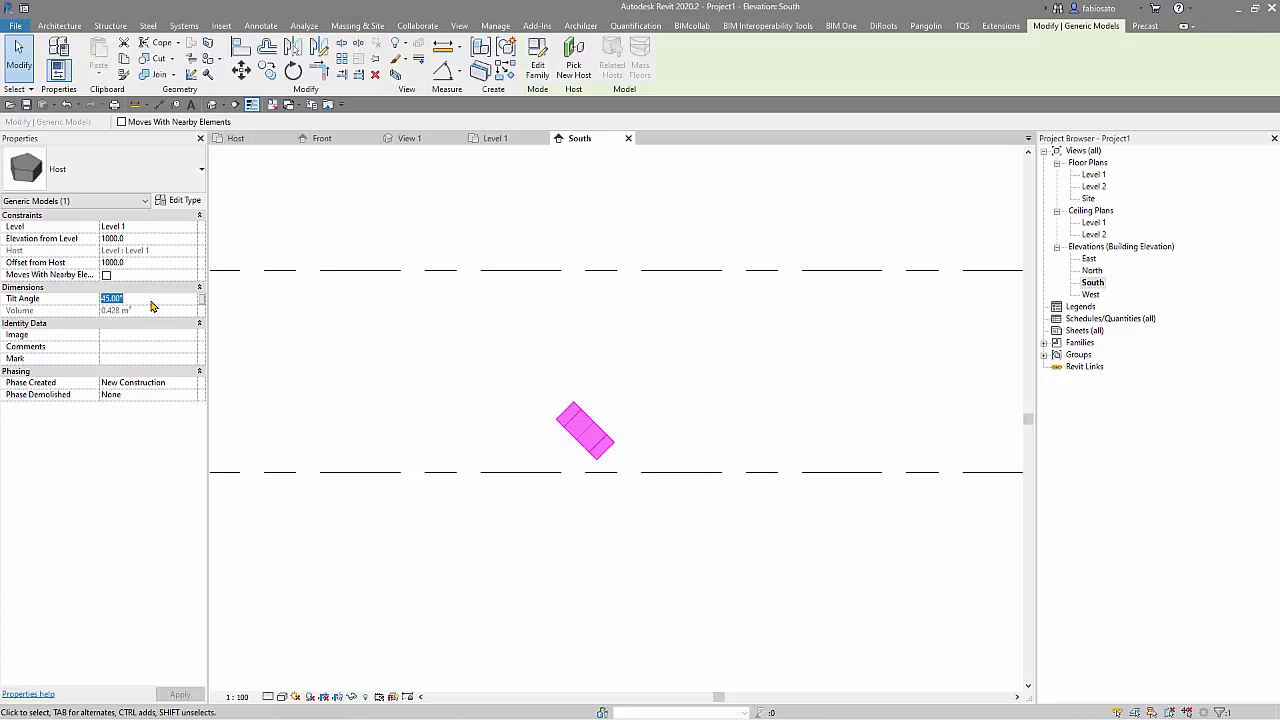
pyautogui.write('35')
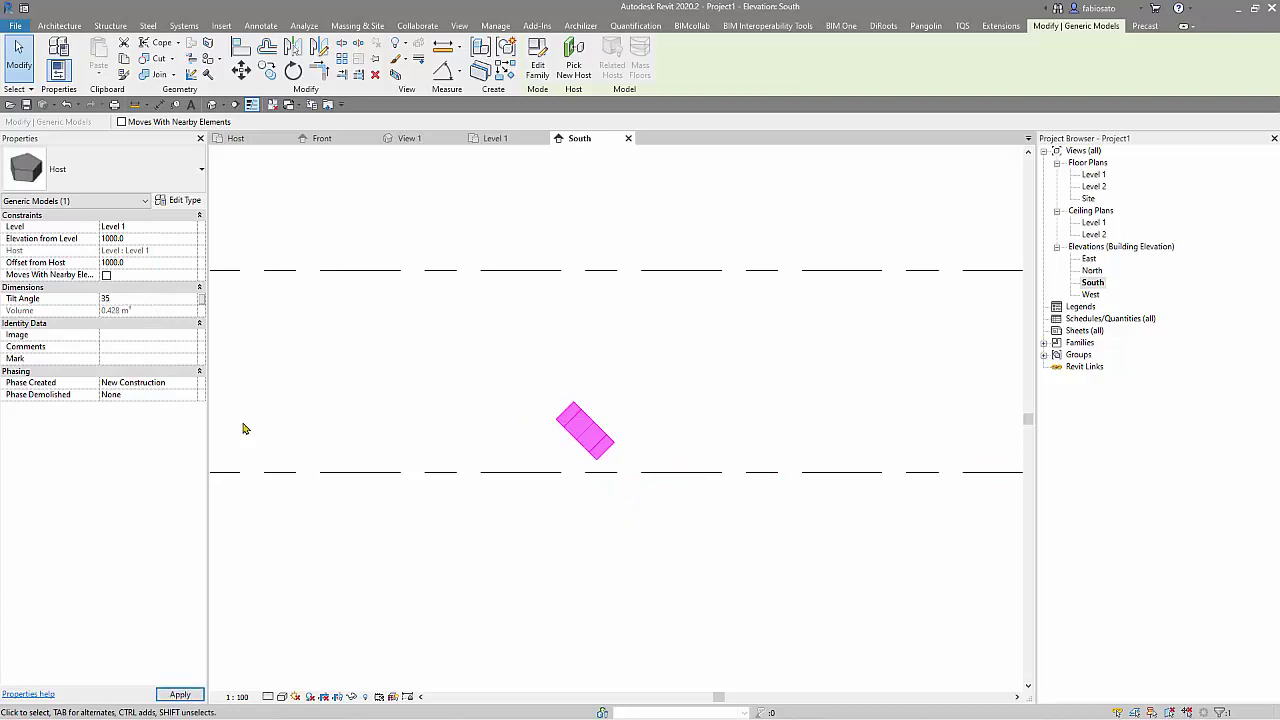
pyautogui.click(166, 300)
pyautogui.write('-')
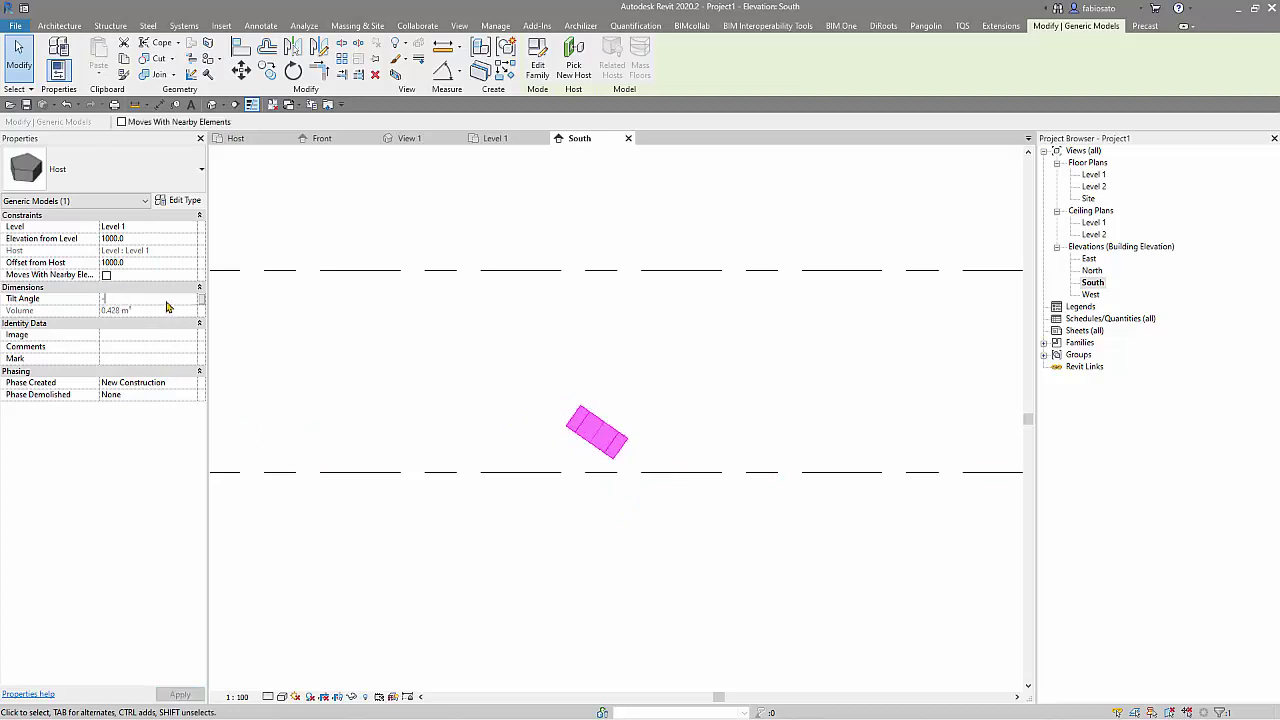
pyautogui.write('45')
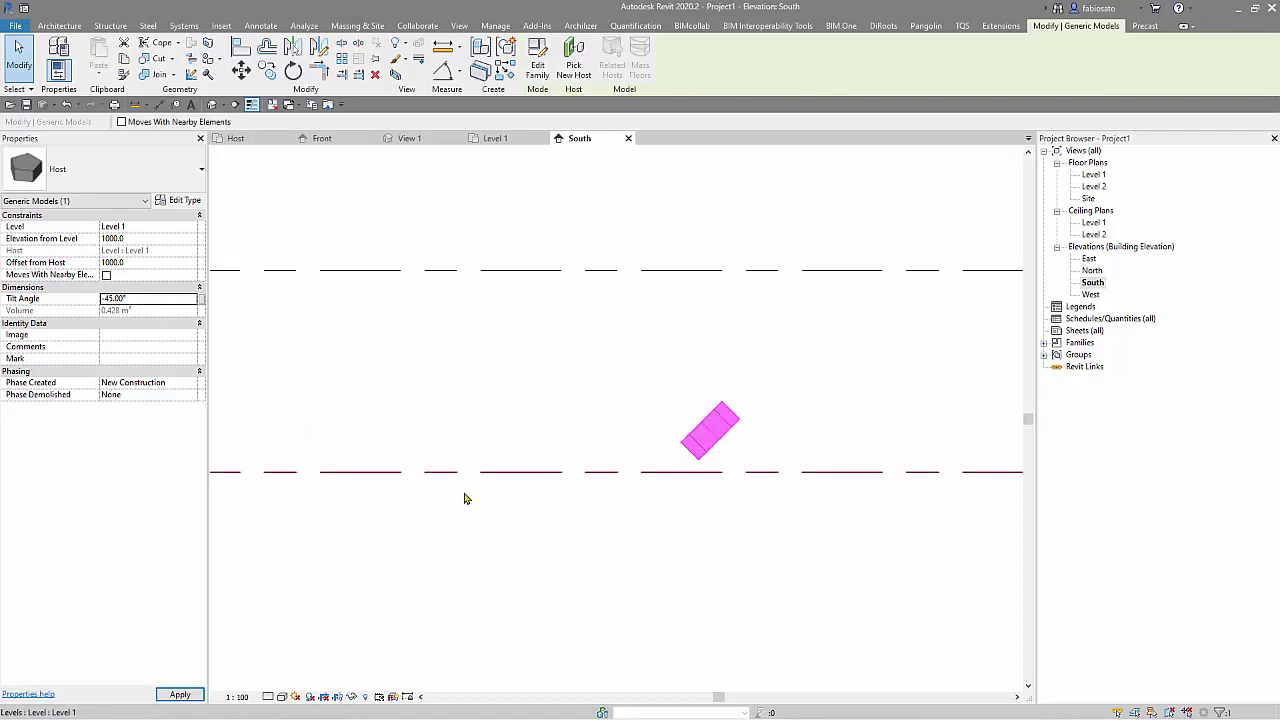
pyautogui.click(463, 495)
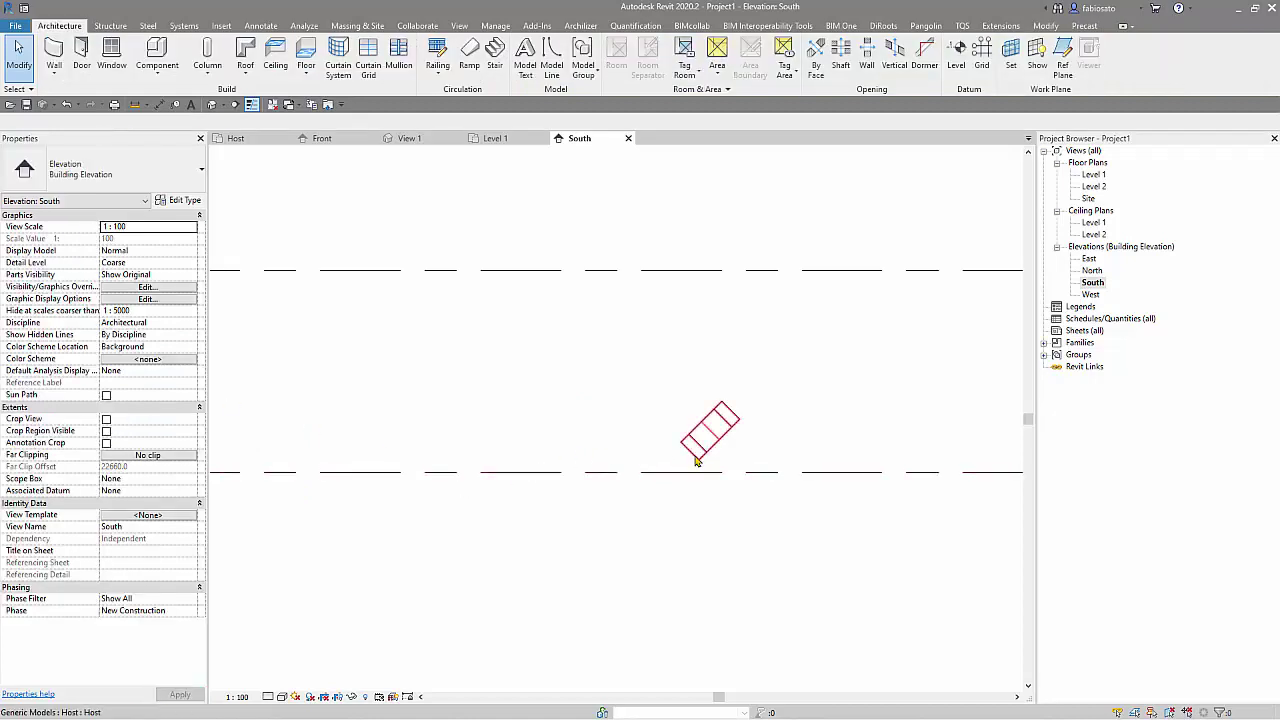